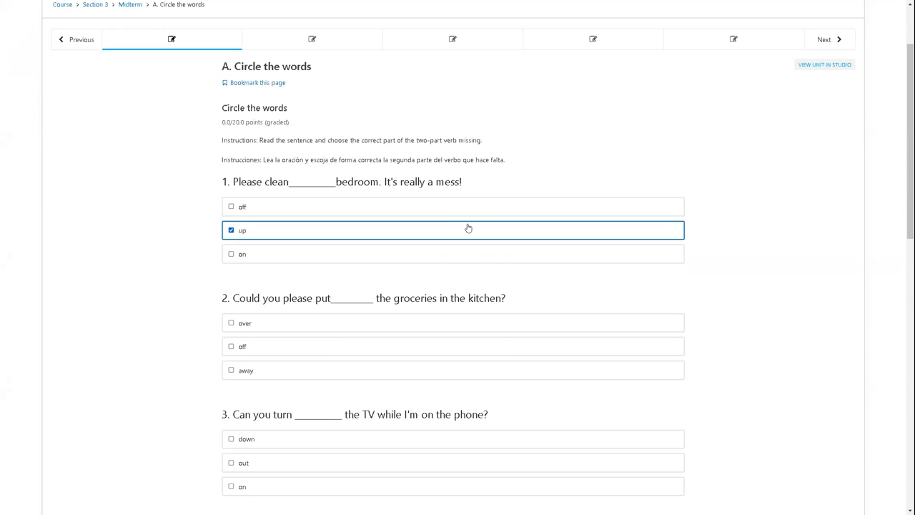
# - Mark "away" as the answer to question 2, "Could you please put ___ the groceries in the kitchen?"
pyautogui.moveTo(331, 182); pyautogui.dragTo(347, 207)
pyautogui.click(460, 178)
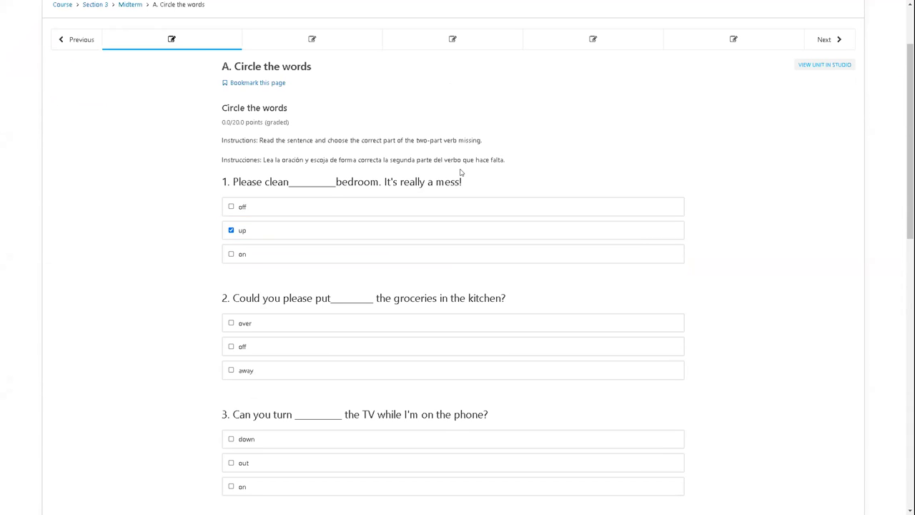
pyautogui.scroll(-2, 372, 224)
pyautogui.scroll(3, 376, 221)
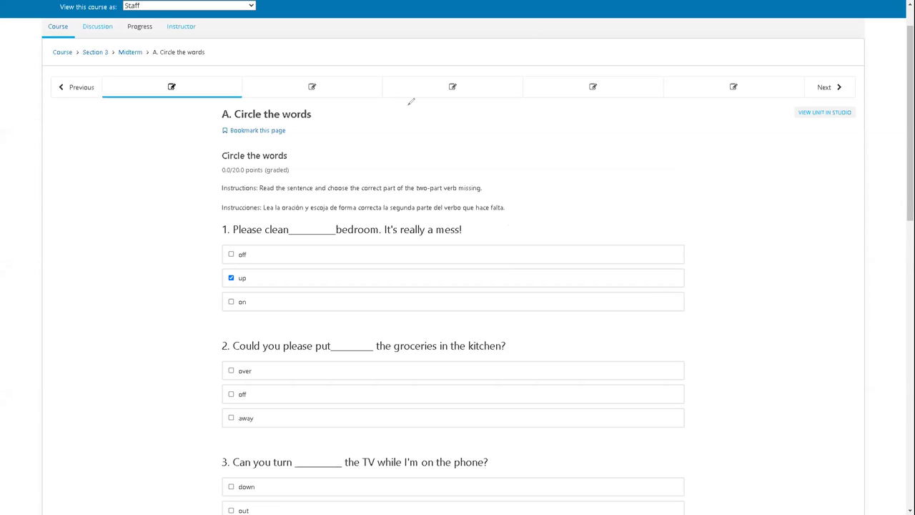
pyautogui.scroll(-3, 479, 213)
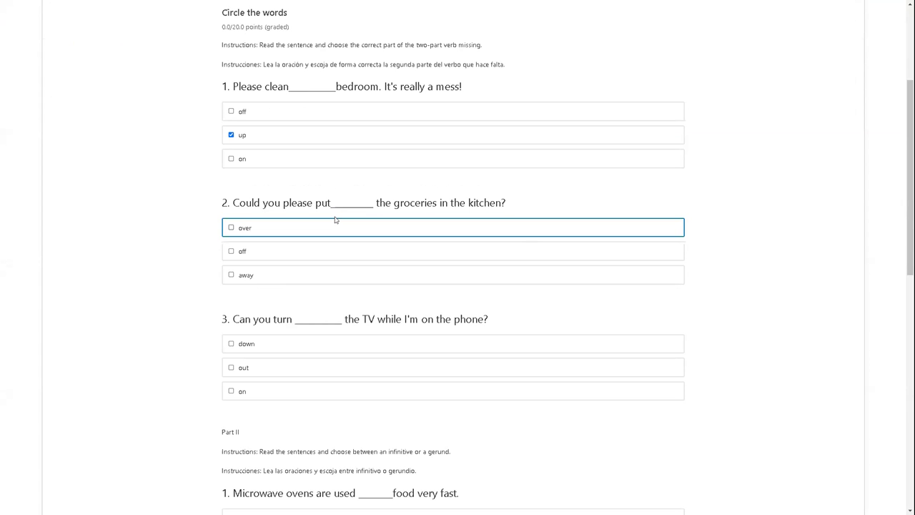
pyautogui.click(278, 275)
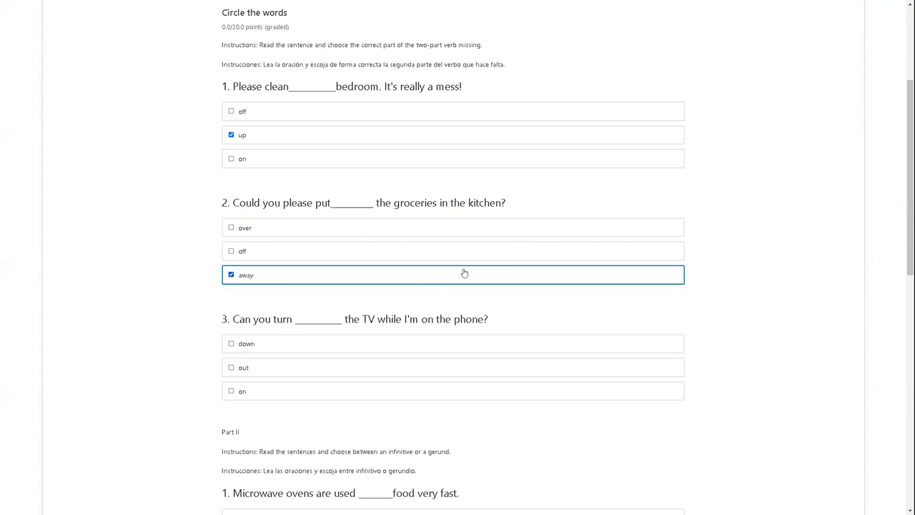
pyautogui.scroll(-1, 629, 282)
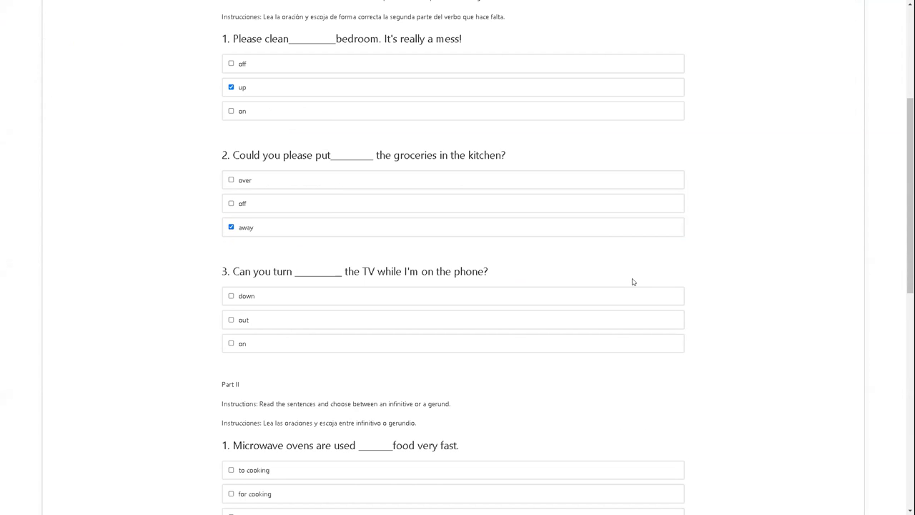
# - Mark "down" as the answer to question 3, "Can you turn ___ the TV while I'm on the phone?"
pyautogui.press('Tab')
pyautogui.click(322, 214)
pyautogui.scroll(-1, 311, 279)
pyautogui.scroll(-1, 312, 279)
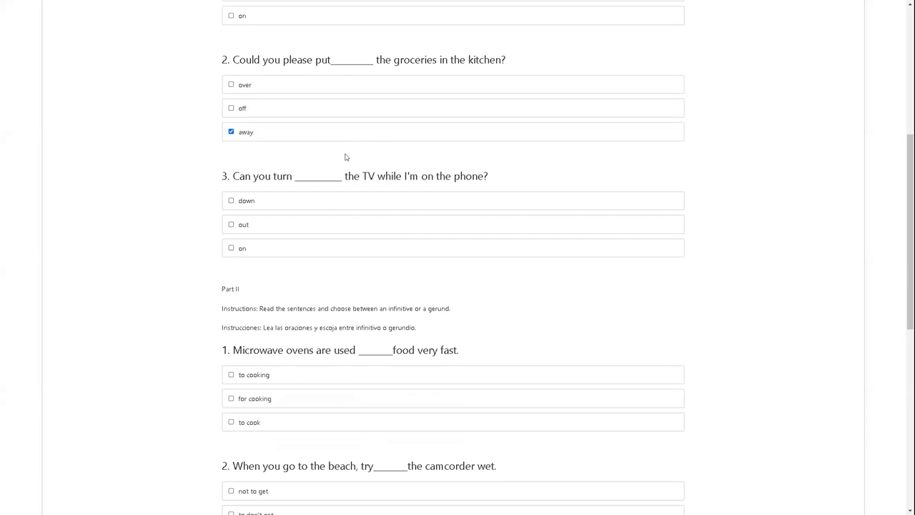
pyautogui.click(318, 203)
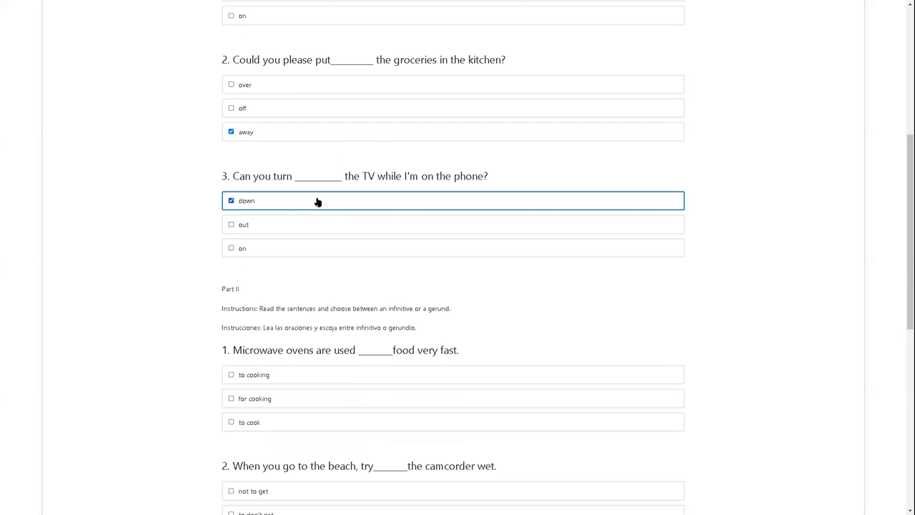
pyautogui.click(443, 131)
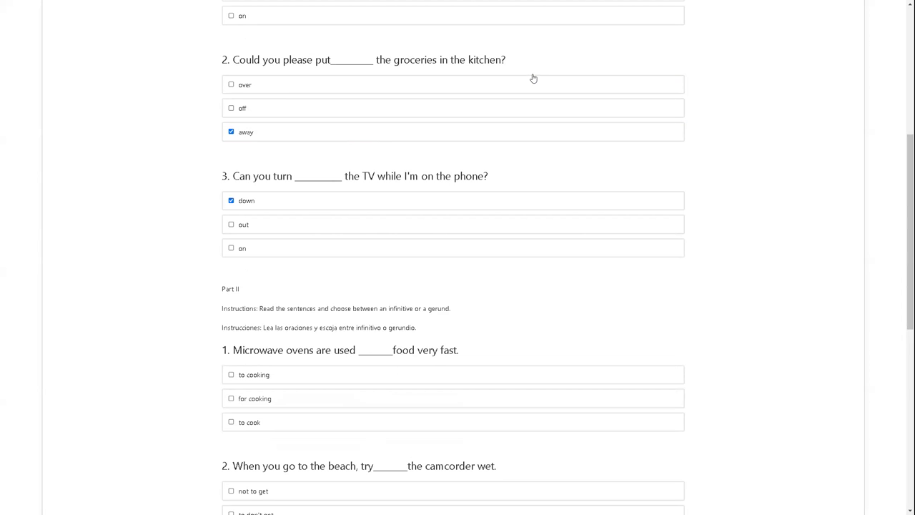
# - Highlight the word "used" in Part II question 1 about microwave ovens and mark "to cook" as its answer
pyautogui.scroll(-3, 398, 194)
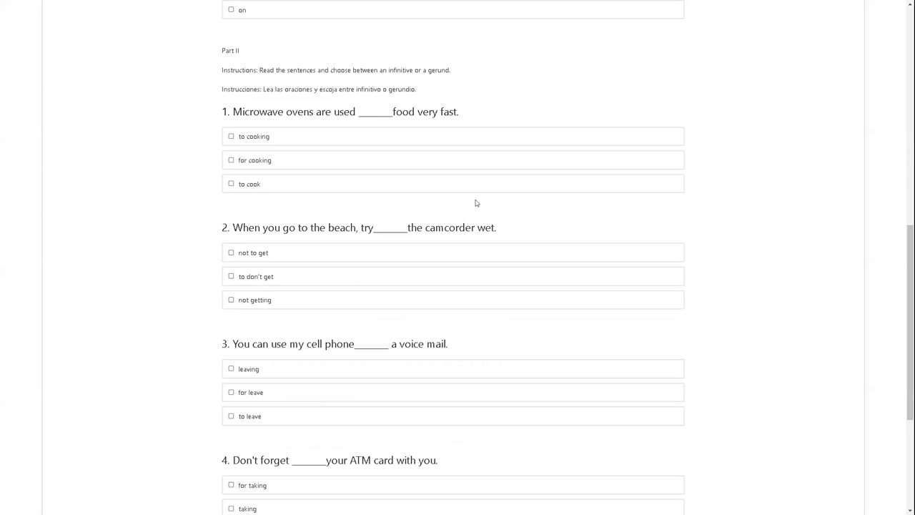
pyautogui.scroll(1, 558, 205)
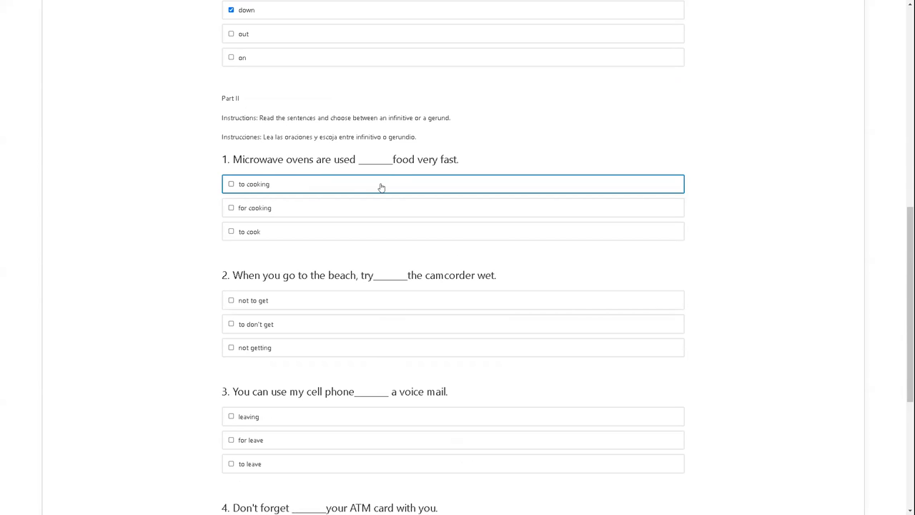
pyautogui.moveTo(234, 161); pyautogui.dragTo(489, 167)
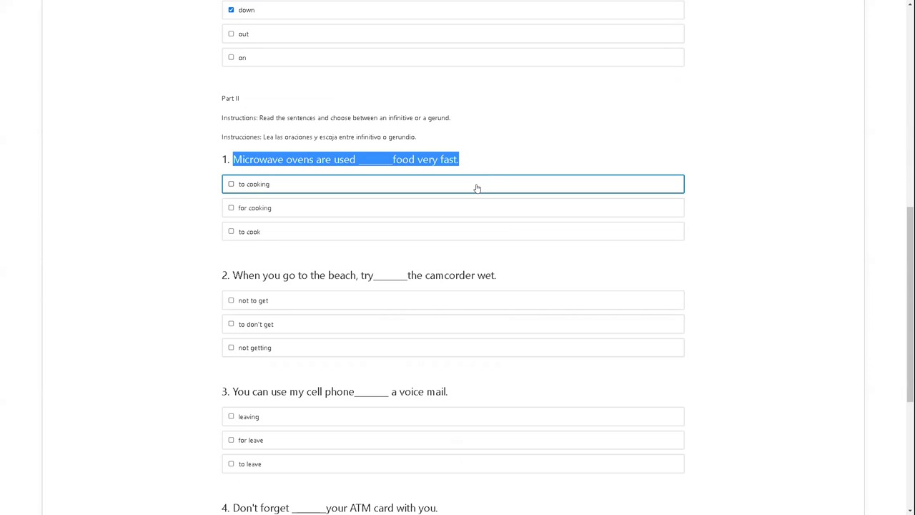
pyautogui.doubleClick(350, 158)
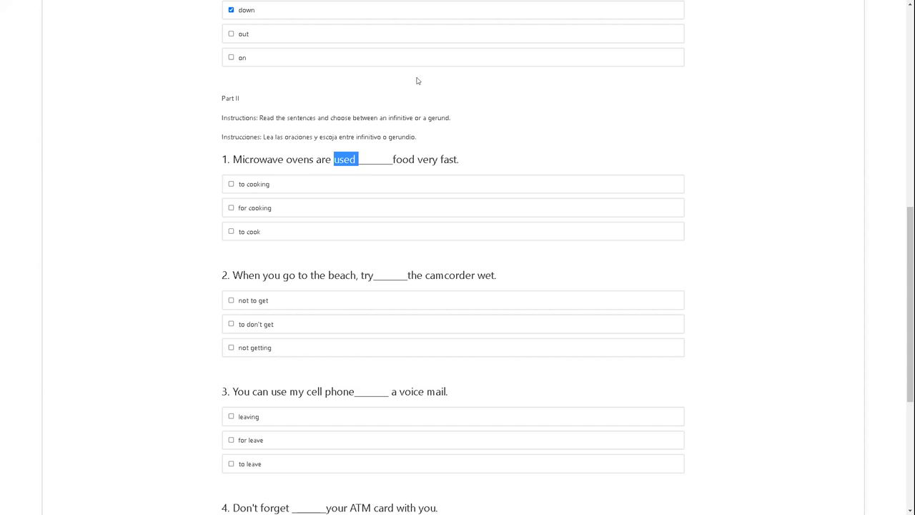
pyautogui.doubleClick(346, 159)
pyautogui.doubleClick(341, 159)
pyautogui.moveTo(358, 156); pyautogui.dragTo(353, 154)
pyautogui.doubleClick(341, 158)
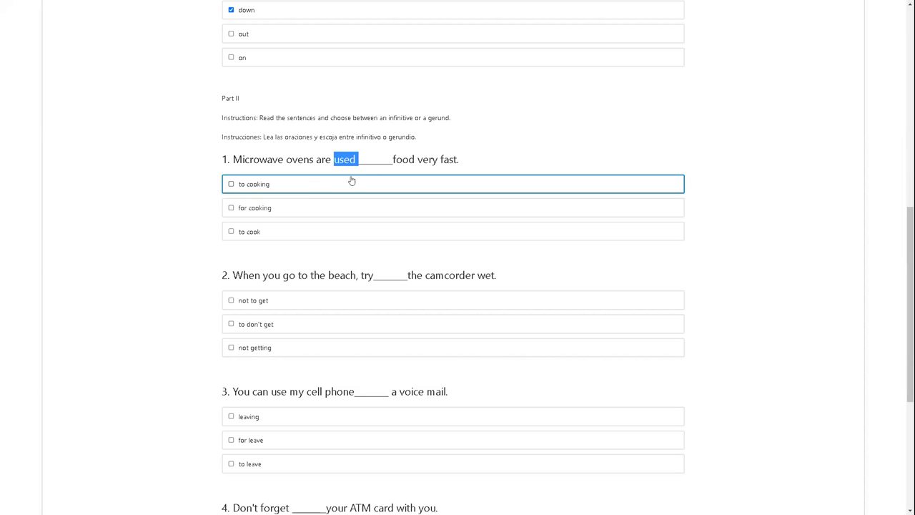
pyautogui.click(288, 237)
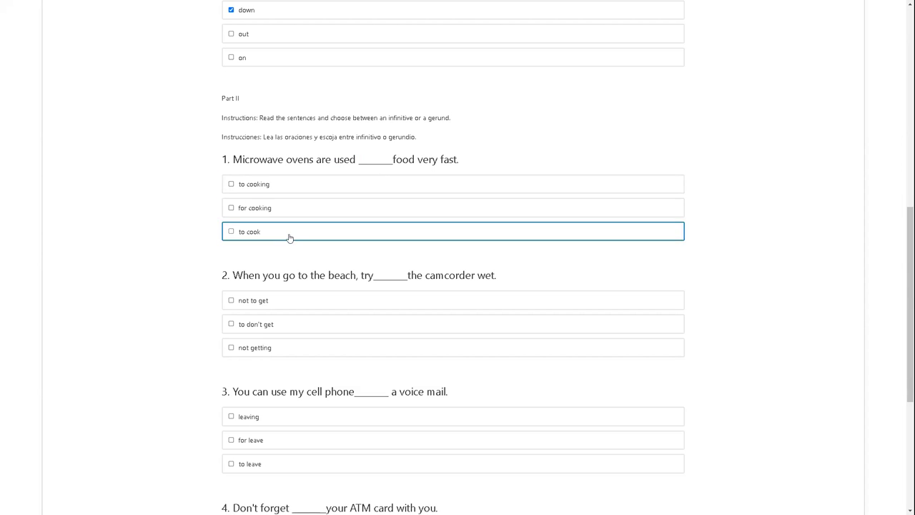
# - Answer the remaining Part II questions with "not to get" for question 2, "to leave" for question 3 and "to take" for question 4
pyautogui.scroll(-1, 462, 243)
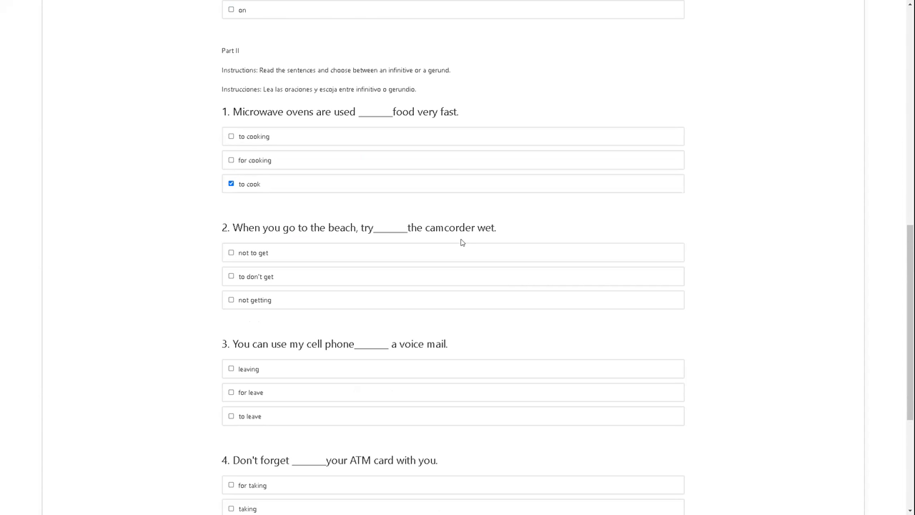
pyautogui.scroll(-1, 462, 243)
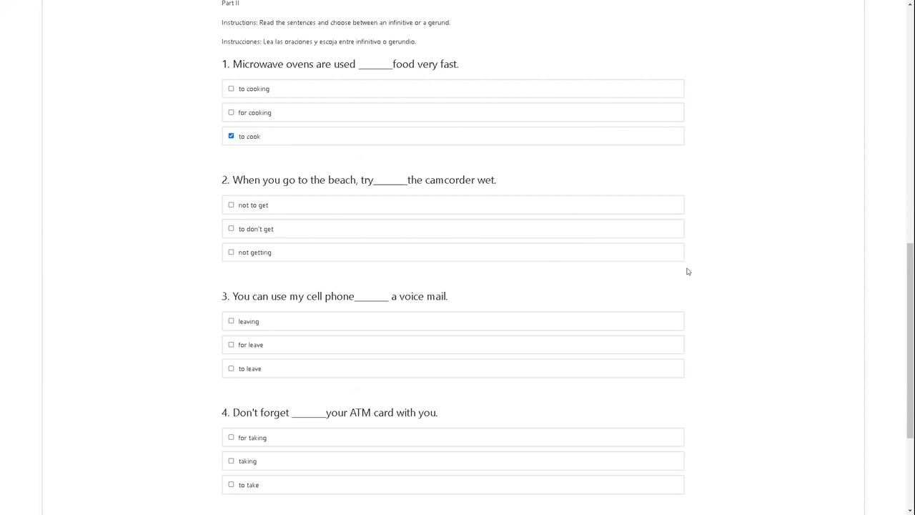
pyautogui.click(444, 209)
pyautogui.scroll(-2, 443, 241)
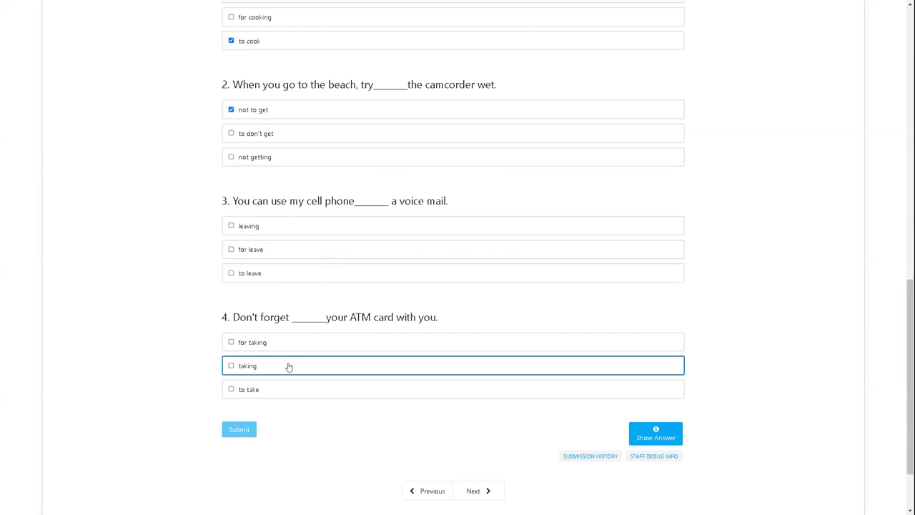
pyautogui.click(280, 389)
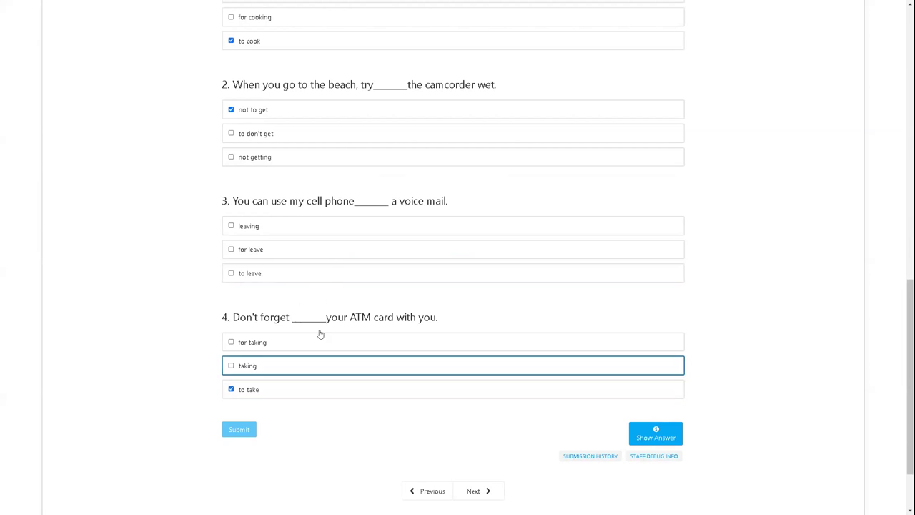
pyautogui.click(304, 273)
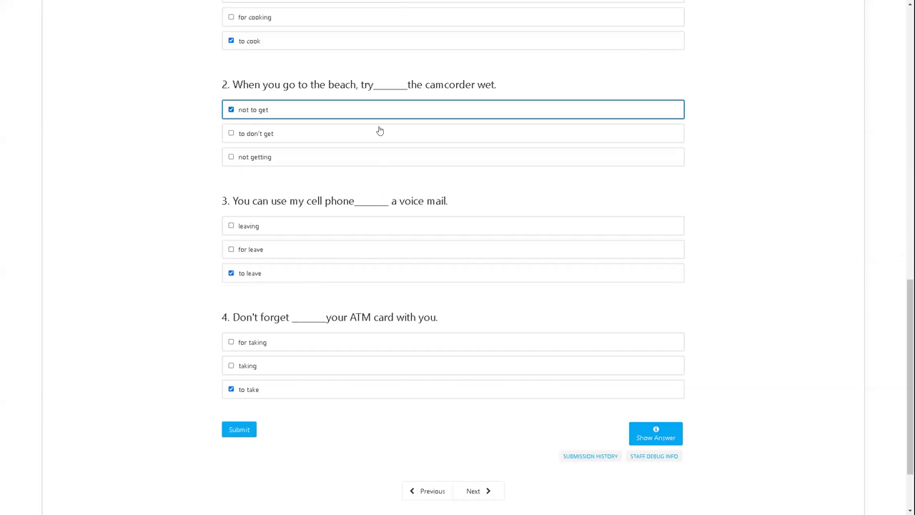
# - Write the on-screen annotation "for leaving" above the blank in Part II question 3, and clear it
pyautogui.click(353, 187)
pyautogui.write('fp')
pyautogui.press('BackSpace')
pyautogui.press('BackSpace')
pyautogui.write('frp')
pyautogui.press('BackSpace')
pyautogui.press('BackSpace')
pyautogui.write('p')
pyautogui.press('BackSpace')
pyautogui.write('or')
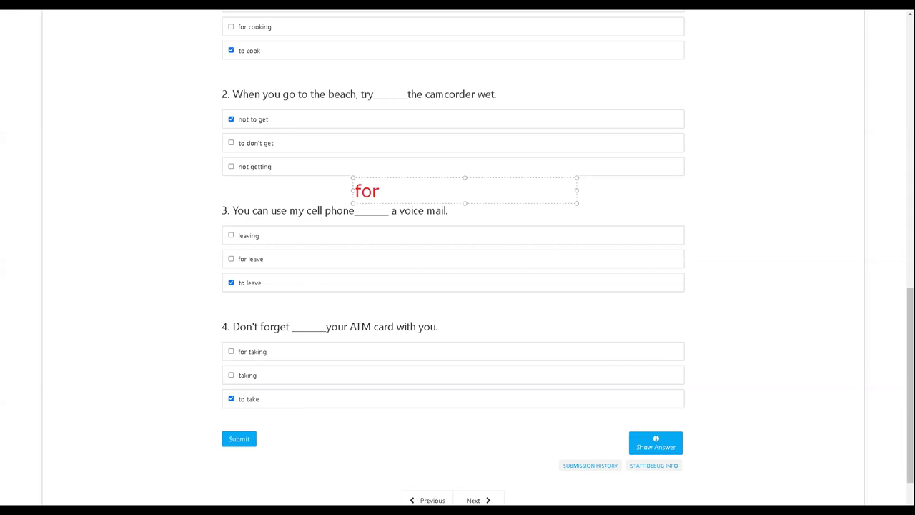
pyautogui.moveTo(392, 178); pyautogui.dragTo(385, 179)
pyautogui.write('leaving')
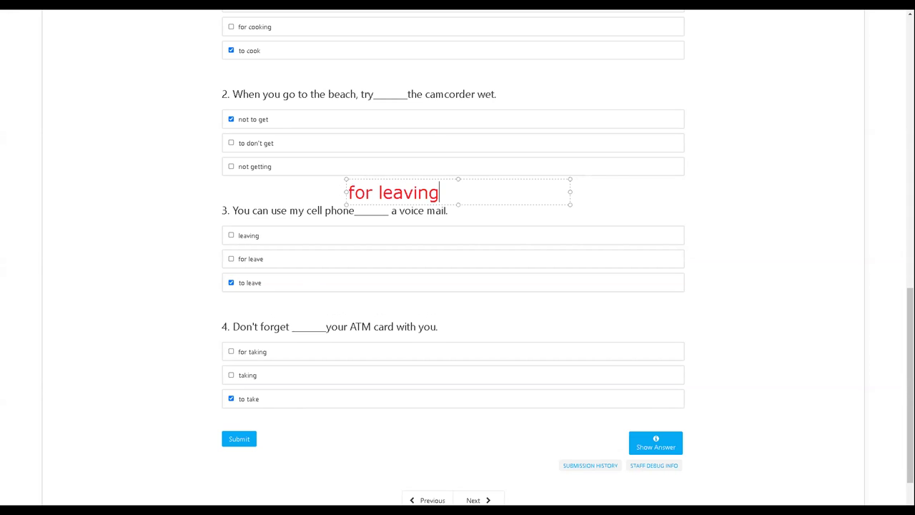
pyautogui.press('Escape')
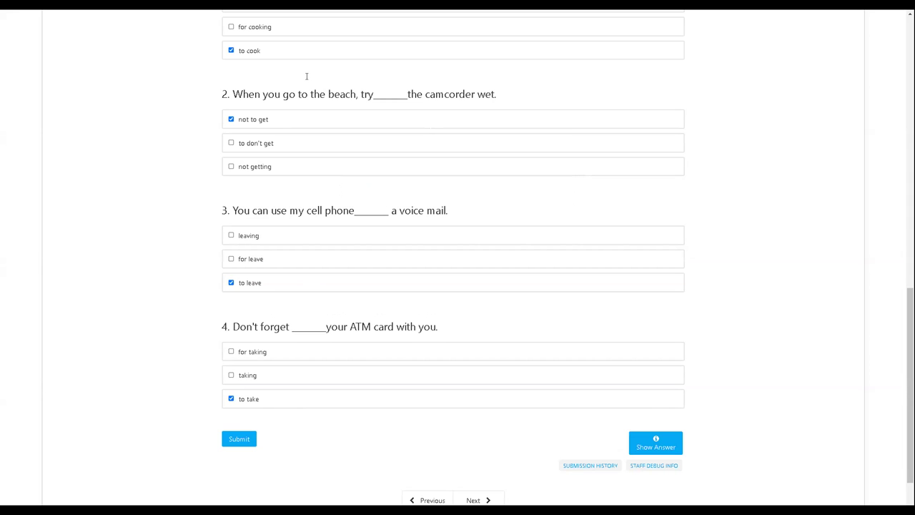
# - Submit the Circle the words exercise and resubmit it with Part II question 1 changed to "for cooking"
pyautogui.click(247, 440)
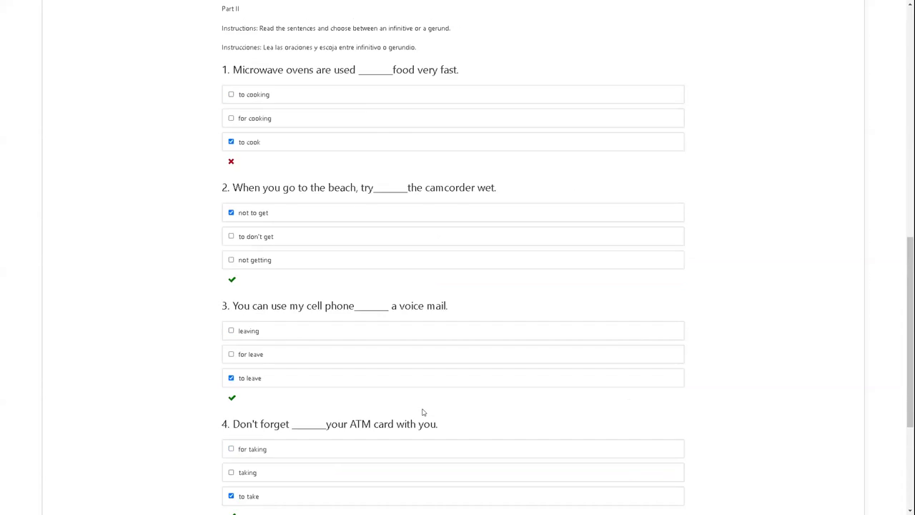
pyautogui.scroll(5, 425, 413)
pyautogui.click(246, 335)
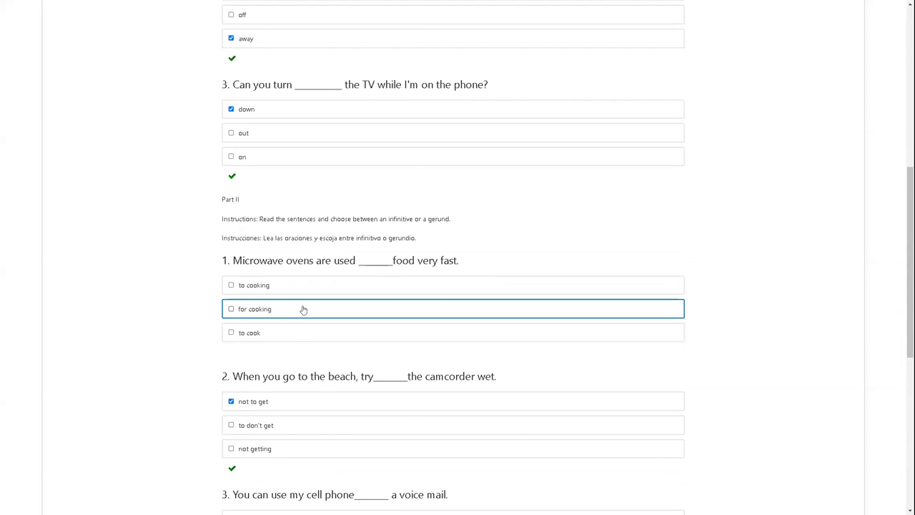
pyautogui.click(365, 311)
pyautogui.scroll(-6, 437, 331)
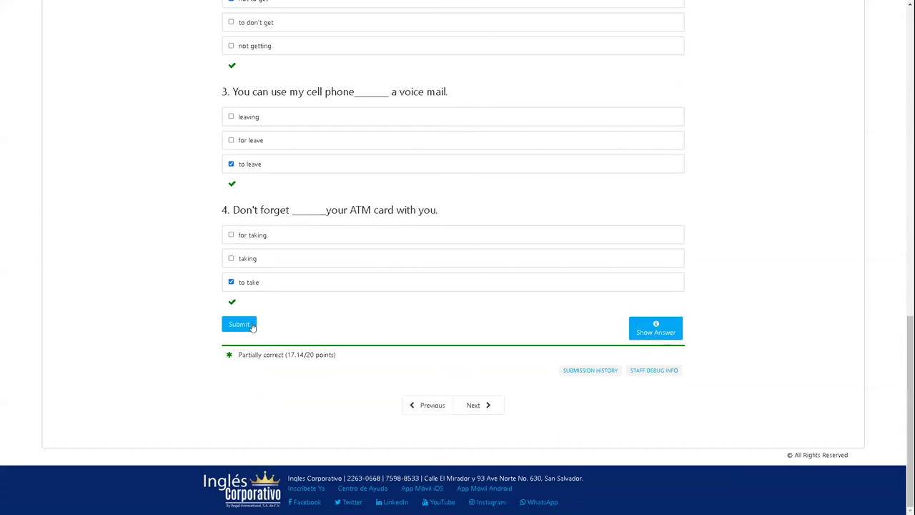
pyautogui.click(252, 326)
# - Go to the next unit, B. Rewriting, and look over its instructions and five sentences
pyautogui.click(474, 409)
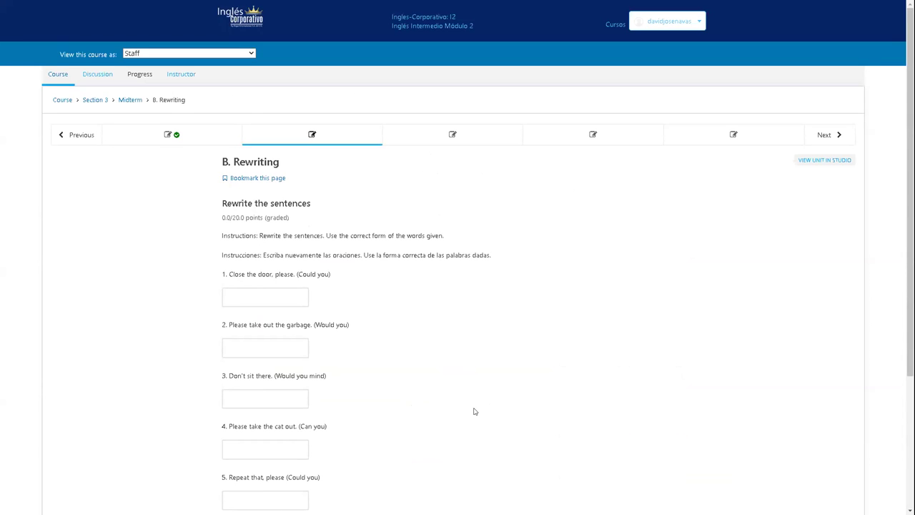
pyautogui.scroll(-3, 474, 407)
pyautogui.scroll(3, 474, 408)
pyautogui.scroll(-3, 509, 358)
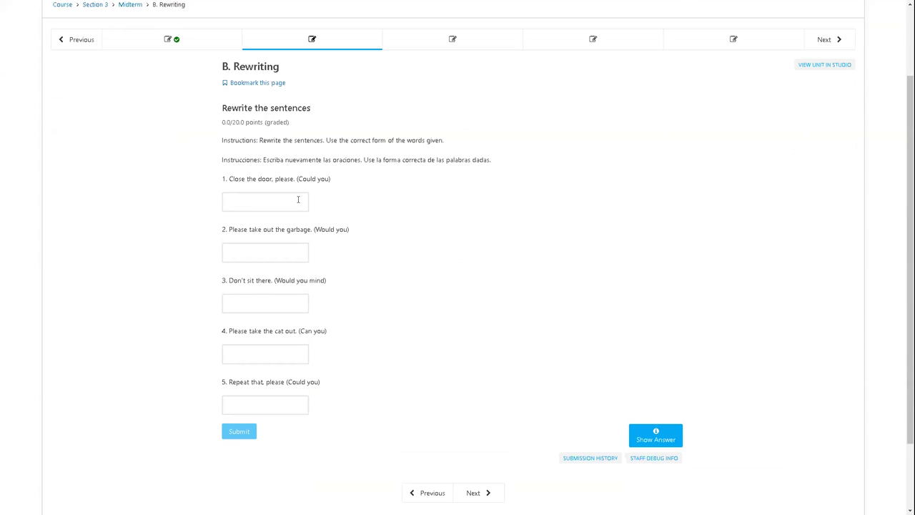
# - Answer sentence 1 with "Could you please close the door?" and review the entered text
pyautogui.click(297, 202)
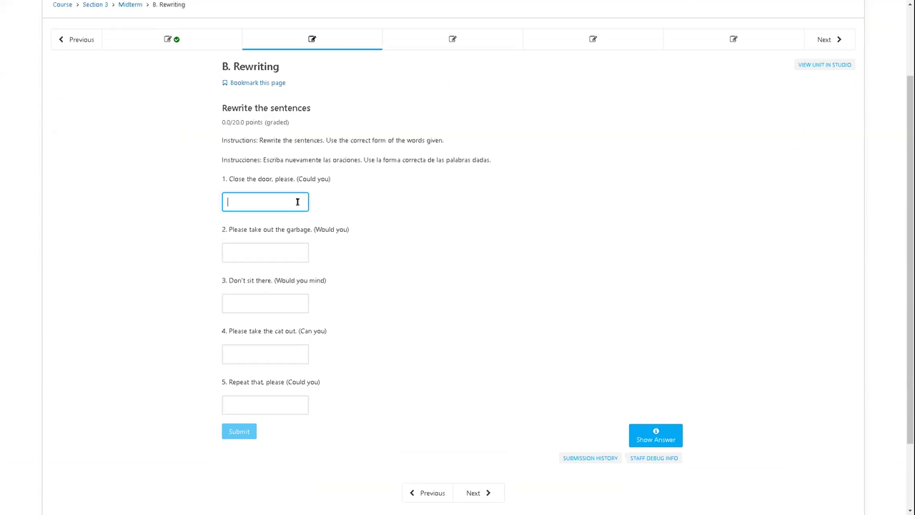
pyautogui.write('Could you')
pyautogui.press('BackSpace')
pyautogui.write('u ple')
pyautogui.press('BackSpace')
pyautogui.press('BackSpace')
pyautogui.write('lease close the')
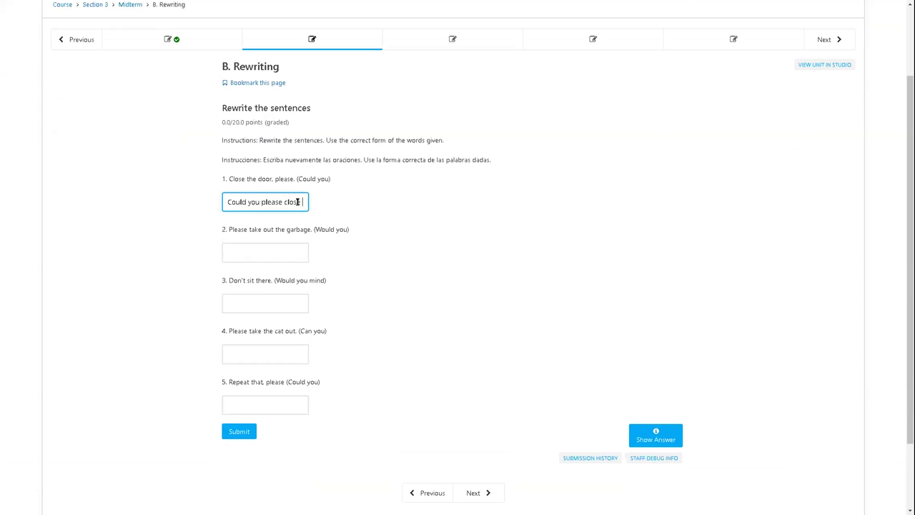
pyautogui.write(' door')
pyautogui.write('?')
pyautogui.press('Home')
pyautogui.moveTo(278, 206); pyautogui.dragTo(314, 212)
pyautogui.click(236, 200)
pyautogui.tripleClick(235, 201)
pyautogui.click(251, 202)
pyautogui.moveTo(253, 201); pyautogui.dragTo(170, 200)
pyautogui.click(293, 201)
# - Answer sentence 2 with "Would you please take out the garbage?"
pyautogui.click(265, 248)
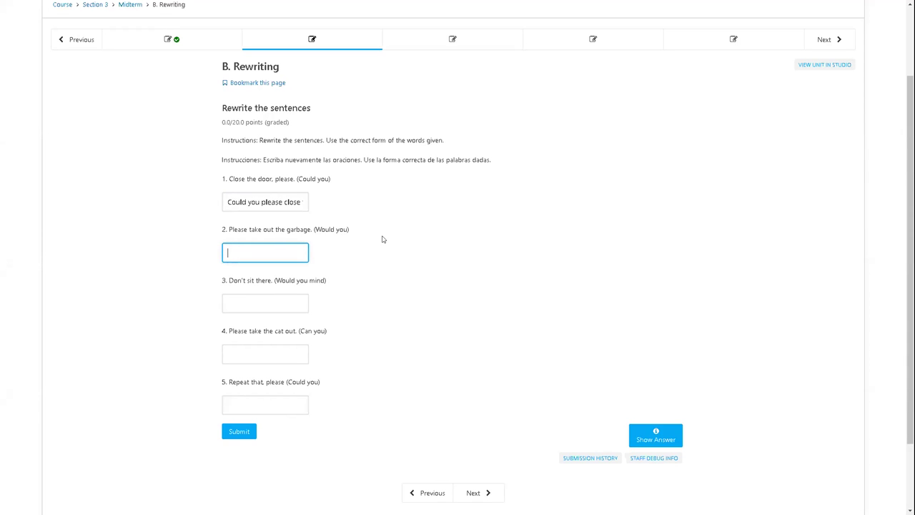
pyautogui.write('Pl')
pyautogui.press('BackSpace')
pyautogui.press('BackSpace')
pyautogui.write('Would you please take out the garb')
pyautogui.press('BackSpace')
pyautogui.write('bage?')
pyautogui.press('Tab')
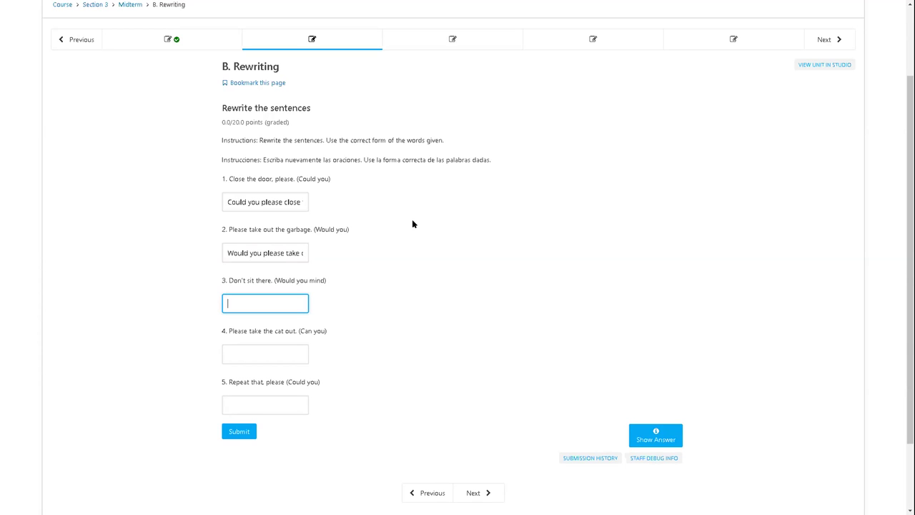
# - Enter "Would you mind don't sit there?" as the answer to sentence 3
pyautogui.write('Would you ')
pyautogui.write('min')
pyautogui.write('dp')
pyautogui.press('BackSpace')
pyautogui.write("don't sit there?")
# - Highlight "Would you mind" in the answer to sentence 3 and place the text cursor right after "mind"
pyautogui.press('Home')
pyautogui.hotkey('shift', 'Right')
pyautogui.hotkey('shift', 'Right')
pyautogui.hotkey('shift', 'Right')
pyautogui.hotkey('shift', 'Right')
pyautogui.hotkey('shift', 'Right')
pyautogui.hotkey('shift', 'Right')
pyautogui.hotkey('shift', 'Right')
pyautogui.hotkey('shift', 'Right')
pyautogui.hotkey('shift', 'Right')
pyautogui.hotkey('shift', 'Right')
pyautogui.hotkey('shift', 'Right')
pyautogui.hotkey('shift', 'Right')
pyautogui.hotkey('shift', 'Right')
pyautogui.hotkey('shift', 'Right')
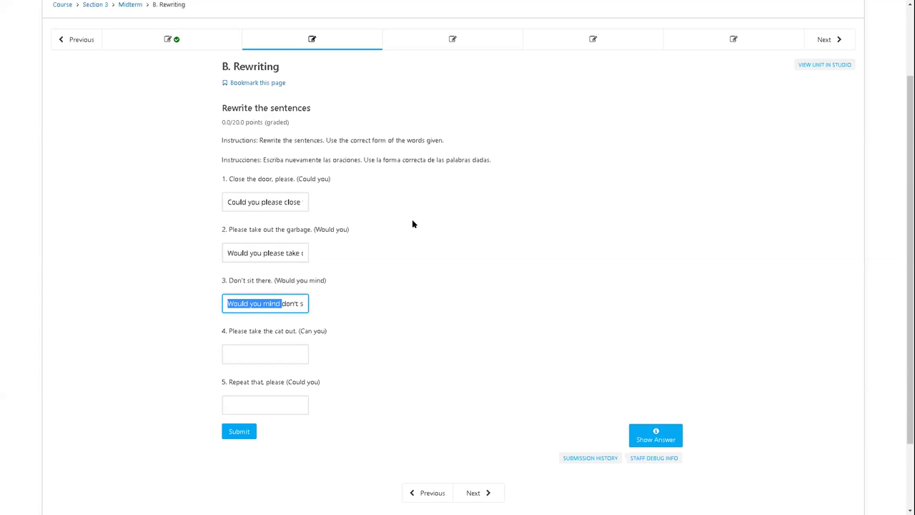
pyautogui.hotkey('shift', 'Right')
pyautogui.hotkey('shift', 'Left')
pyautogui.hotkey('shift', 'Left')
pyautogui.press('Right')
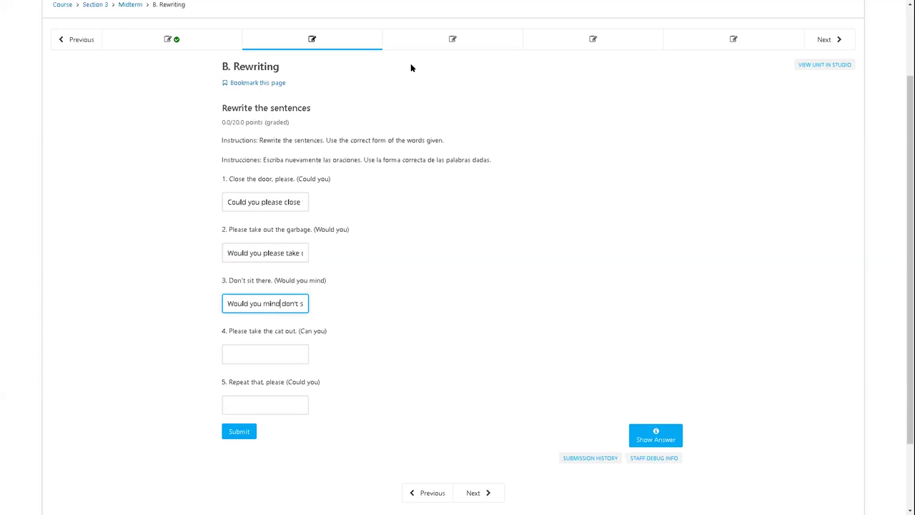
# - Write the note "would you mind + gerund" on the page beside the sentences and clear it again
pyautogui.click(465, 230)
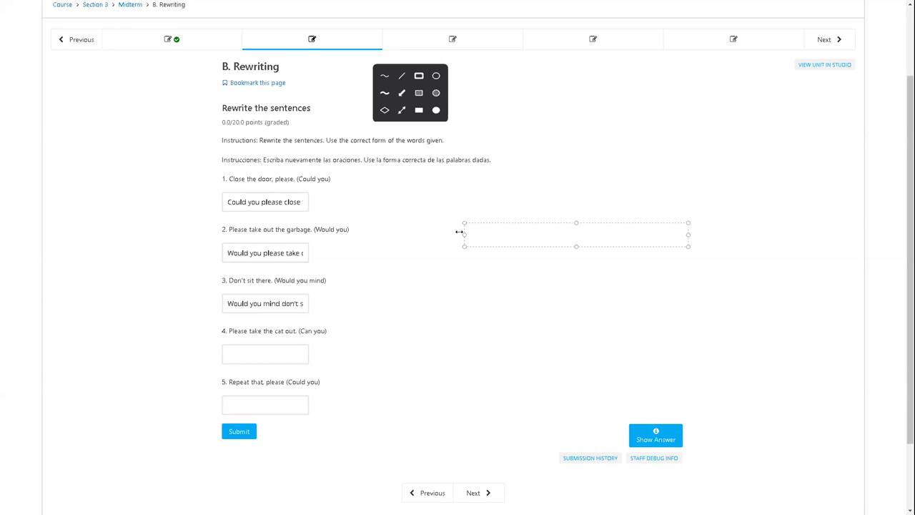
pyautogui.write('would you mind +')
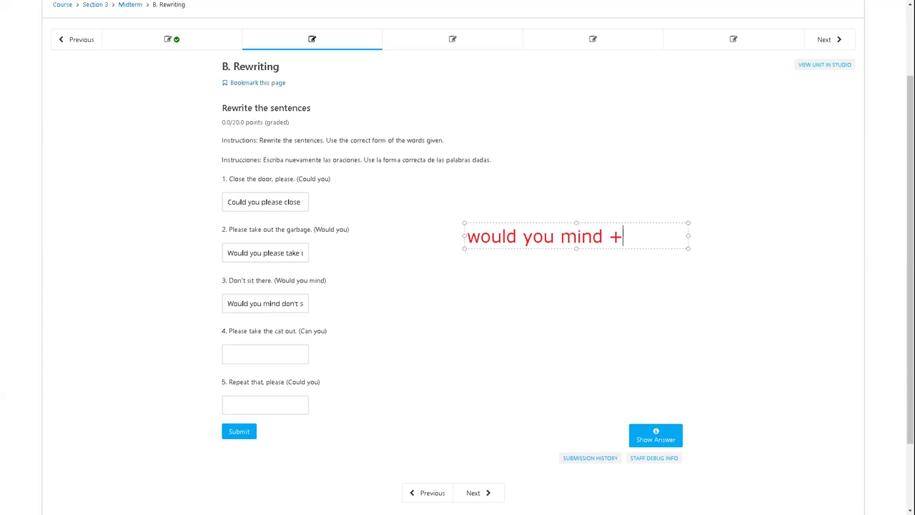
pyautogui.write(' gerund')
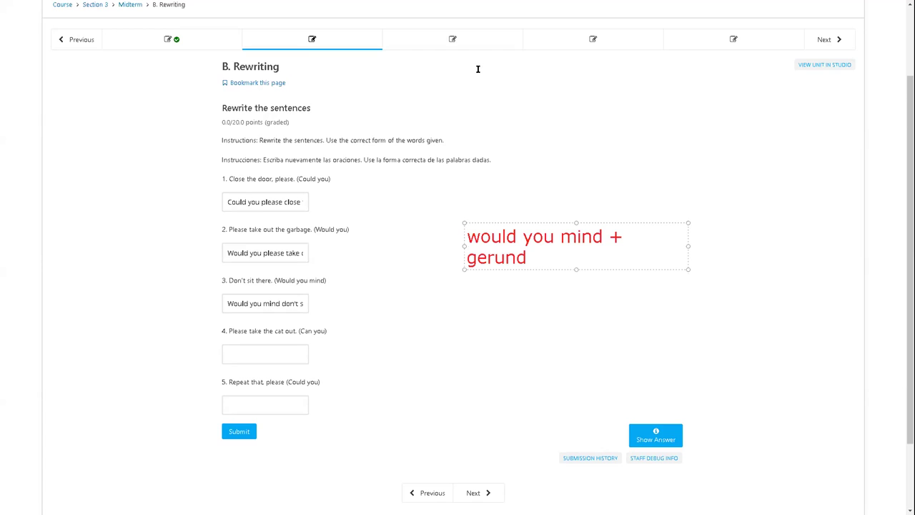
pyautogui.press('Escape')
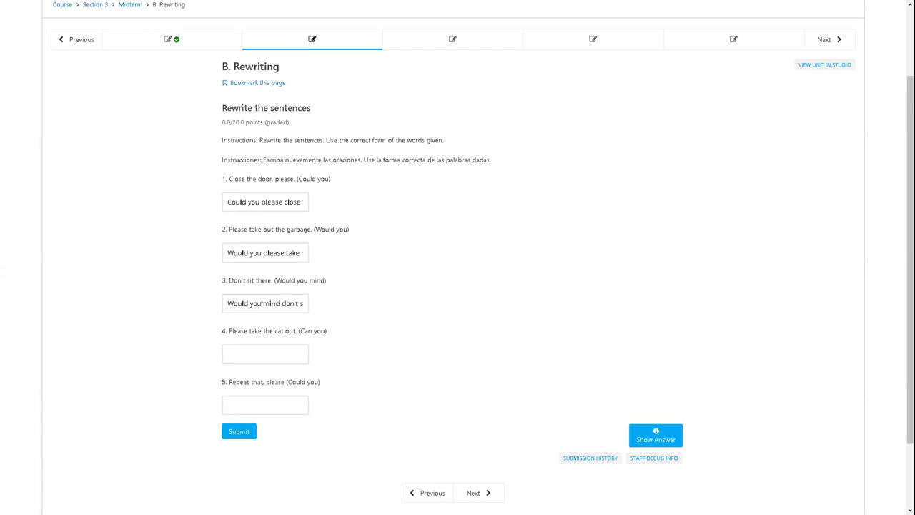
# - Change the answer to sentence 3 to "Would you mind not sitting there?"
pyautogui.moveTo(281, 299); pyautogui.dragTo(398, 294)
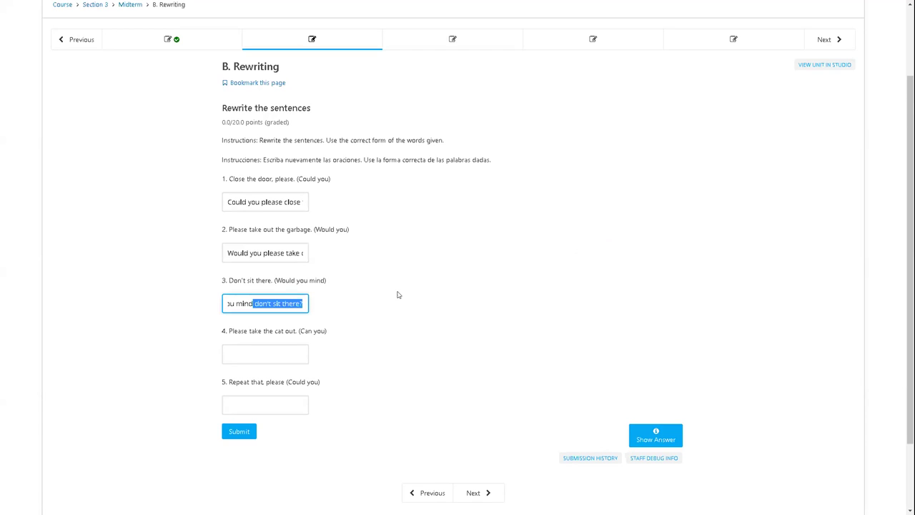
pyautogui.press('BackSpace')
pyautogui.write('no')
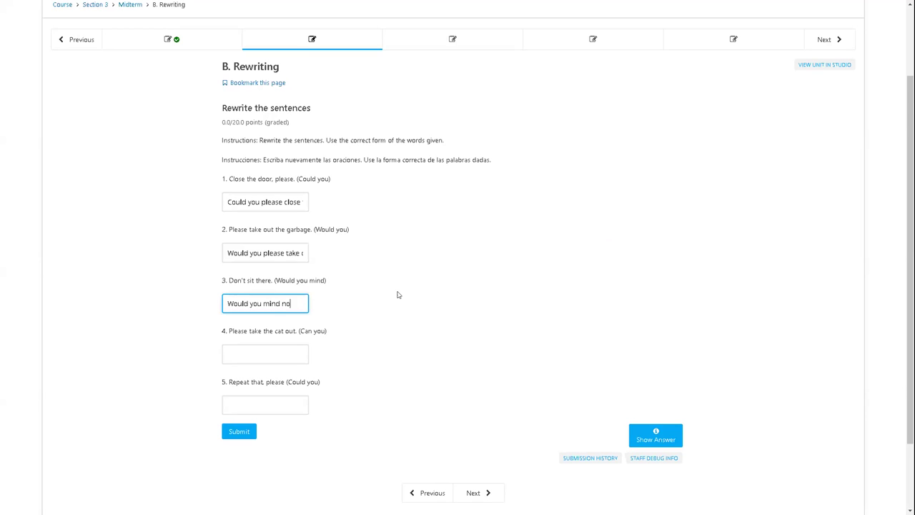
pyautogui.write('t sitting there?')
# - Answer sentence 4 with "Can you please take the cat out."
pyautogui.click(226, 358)
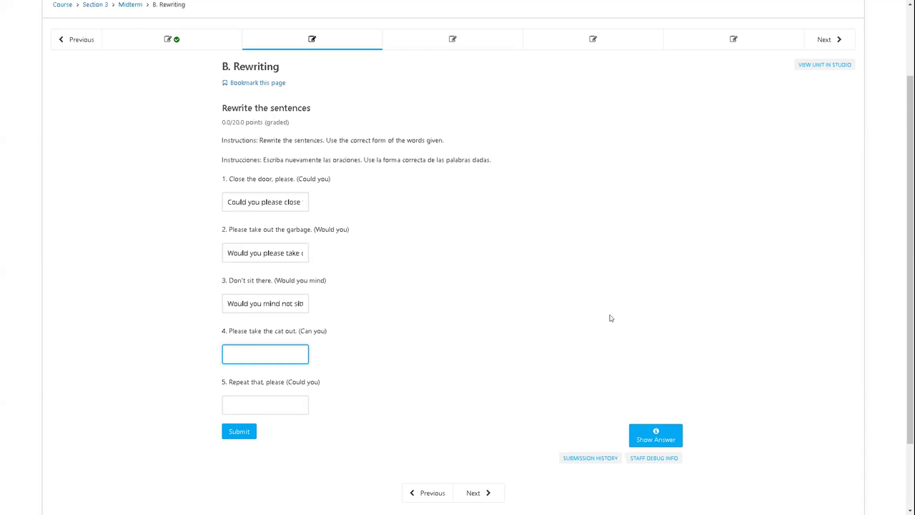
pyautogui.write('C')
pyautogui.write('an you please')
pyautogui.write(' take the cat out')
pyautogui.write('.')
# - Answer sentence 5 with "Could you repeat that please?" and submit the Rewriting exercise
pyautogui.click(266, 405)
pyautogui.scroll(-2, 583, 401)
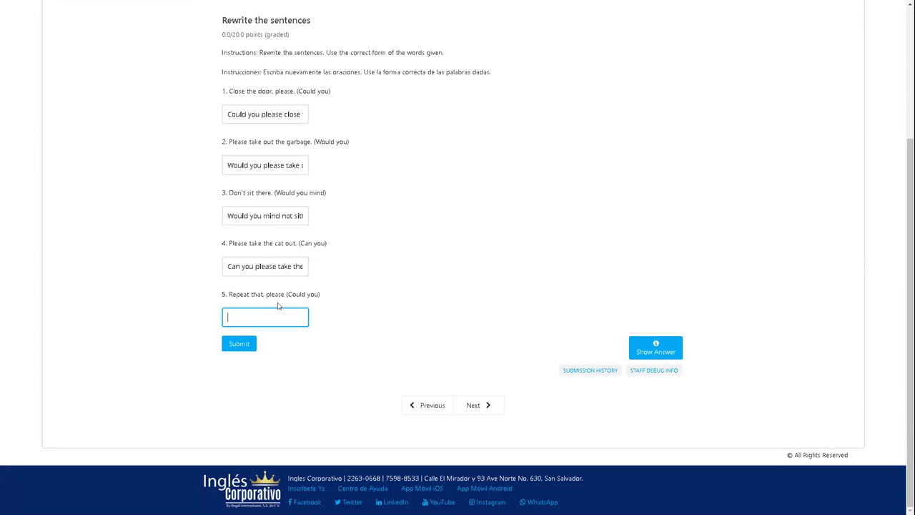
pyautogui.write('Could you re')
pyautogui.write('peat that pl')
pyautogui.write('ease?')
pyautogui.click(252, 340)
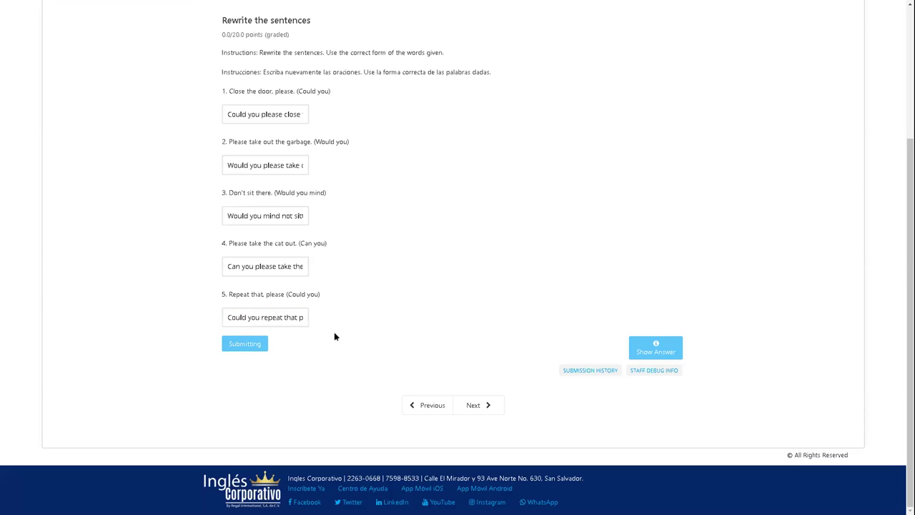
# - Replace the answer to sentence 1 with "Could you close the door please?" and resubmit the exercise
pyautogui.scroll(2, 334, 315)
pyautogui.click(275, 210)
pyautogui.hotkey('ctrl', 'a')
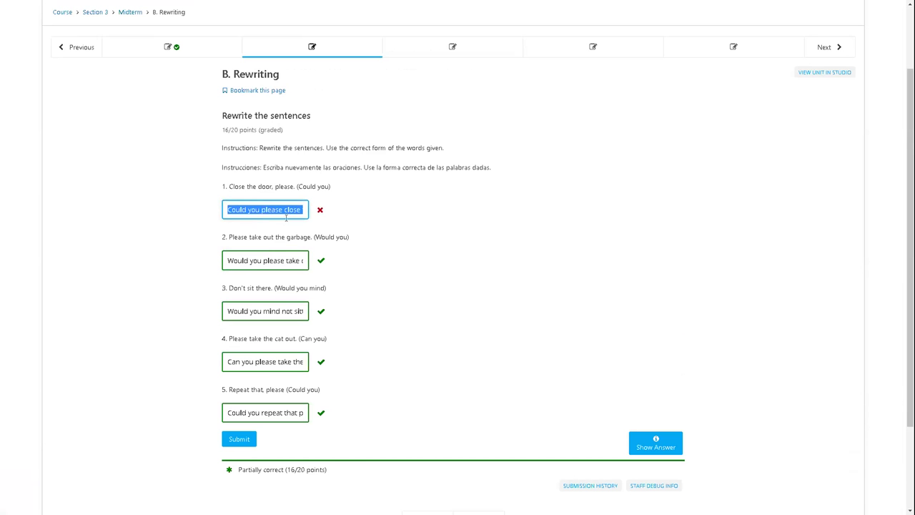
pyautogui.click(287, 209)
pyautogui.moveTo(228, 210); pyautogui.dragTo(303, 210)
pyautogui.moveTo(229, 210)
pyautogui.mouseDown()
pyautogui.moveTo(126, 209)
pyautogui.moveTo(226, 213)
pyautogui.mouseUp()
pyautogui.click(231, 209)
pyautogui.moveTo(254, 209); pyautogui.dragTo(257, 209)
pyautogui.hotkey('ctrl', 'a')
pyautogui.write('Could you ')
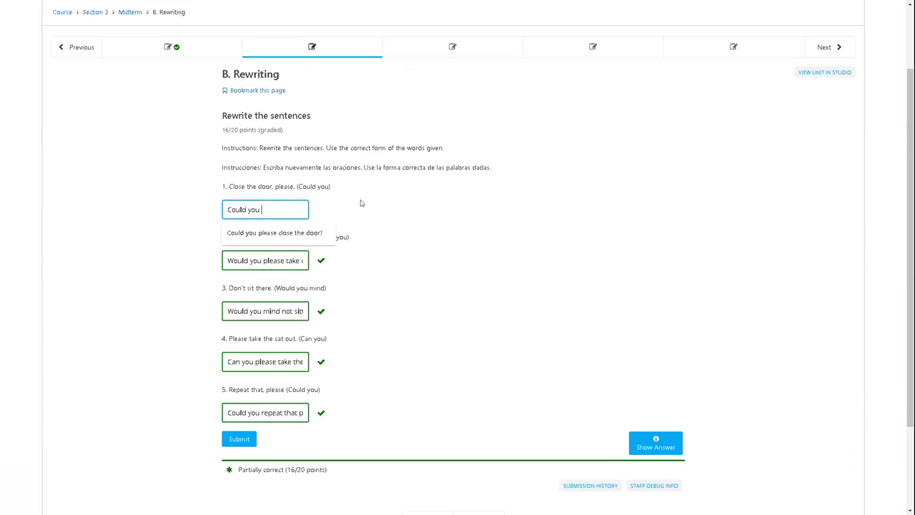
pyautogui.write('sh')
pyautogui.press('BackSpace')
pyautogui.write('close the ')
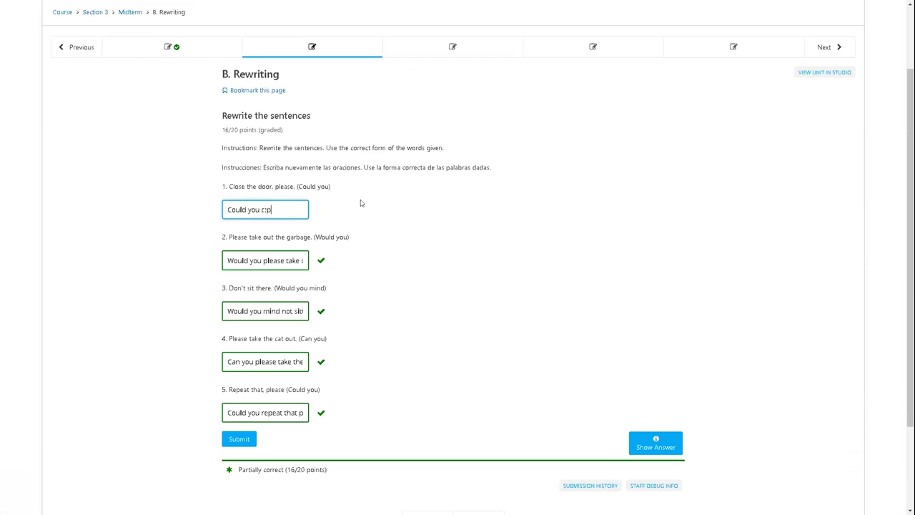
pyautogui.write('door please?')
pyautogui.click(247, 440)
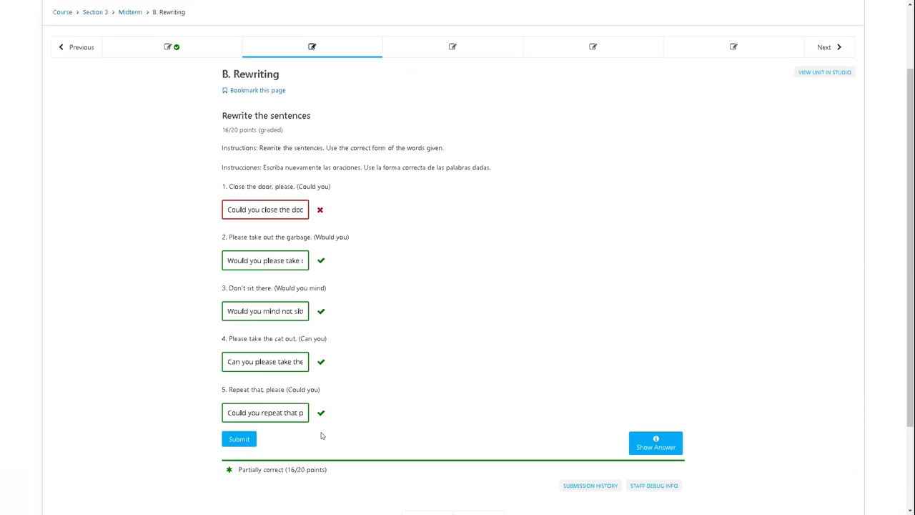
# - Insert a comma after "door" in the answer to sentence 1 and submit the exercise again
pyautogui.click(274, 212)
pyautogui.moveTo(274, 212); pyautogui.dragTo(291, 235)
pyautogui.click(278, 209)
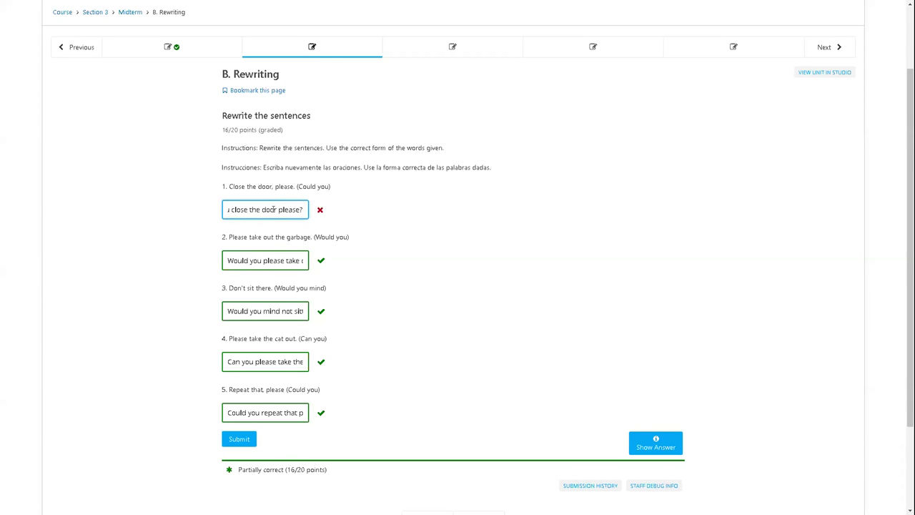
pyautogui.write(',')
pyautogui.press('BackSpace')
pyautogui.click(250, 442)
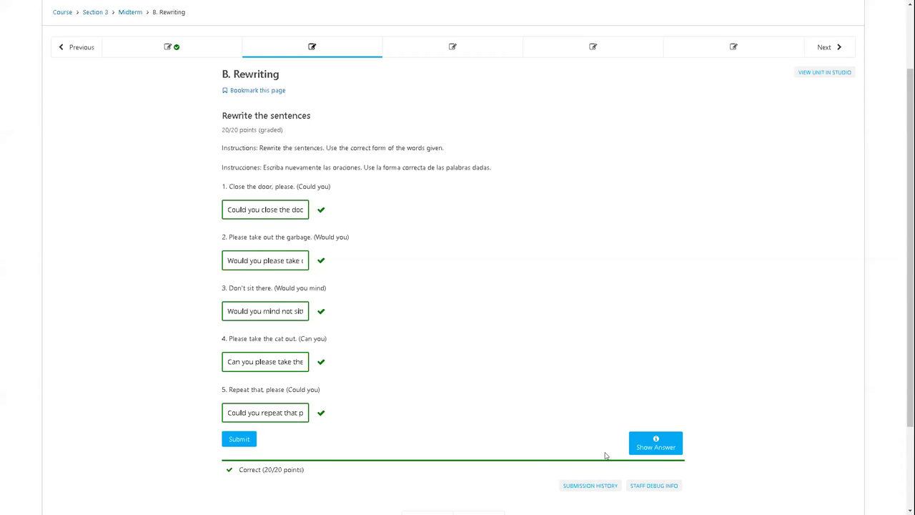
# - Look over the graded Rewriting answers and go on to the C. Listening exercise
pyautogui.scroll(-3, 583, 446)
pyautogui.scroll(2, 605, 342)
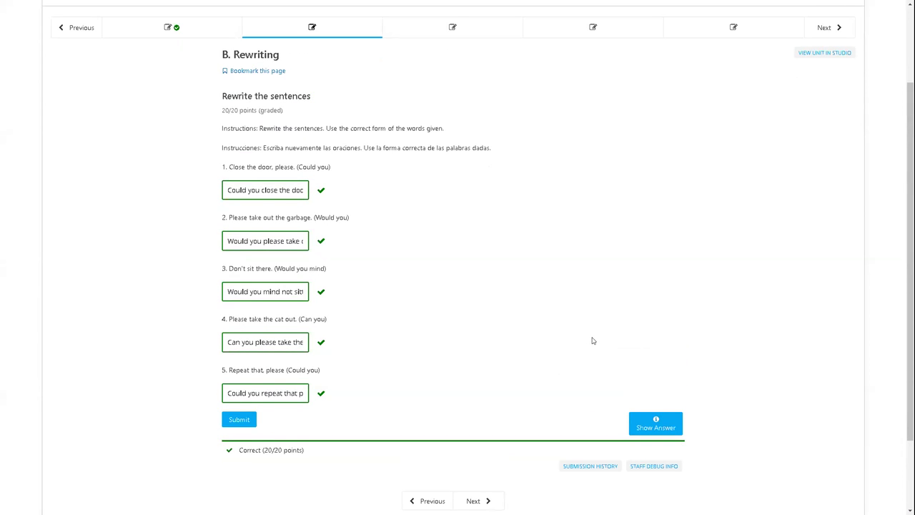
pyautogui.scroll(-2, 521, 446)
pyautogui.click(488, 406)
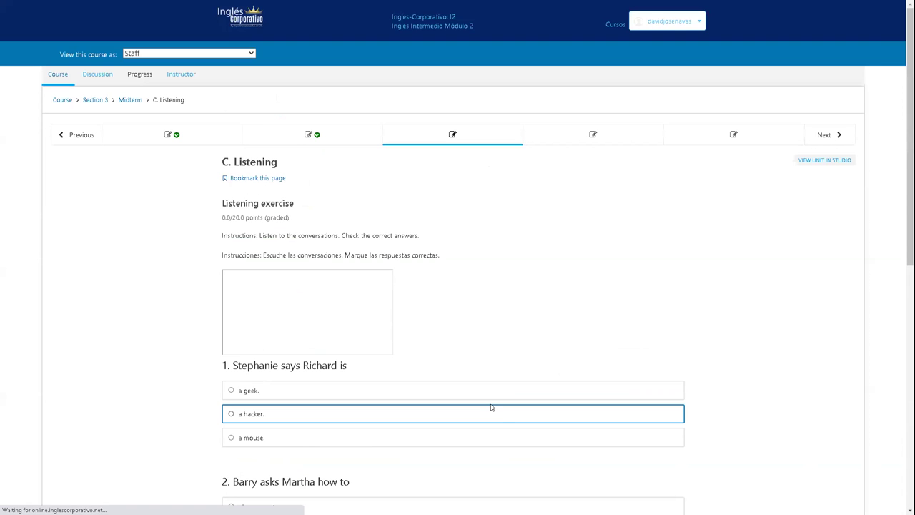
# - Answer listening question 1 with "a geek." and question 2 with "scan photographs."
pyautogui.scroll(-5, 567, 366)
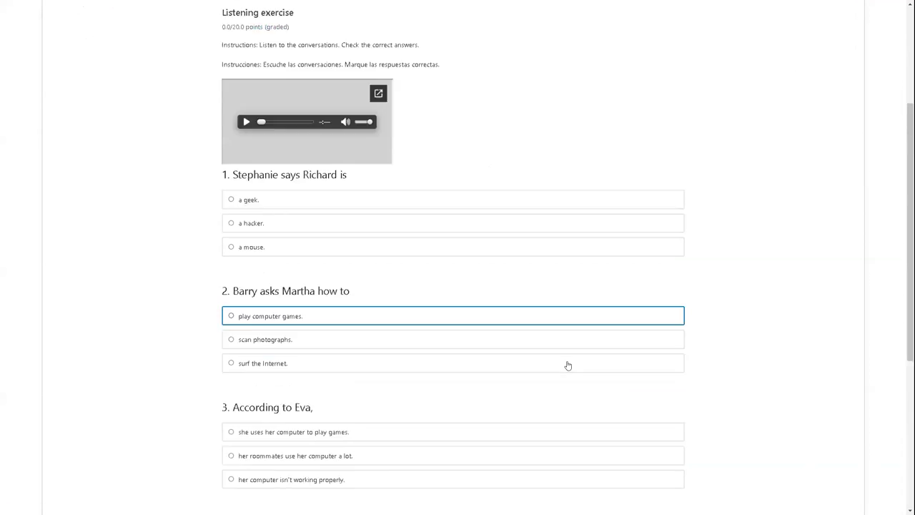
pyautogui.scroll(3, 568, 366)
pyautogui.scroll(-1, 568, 365)
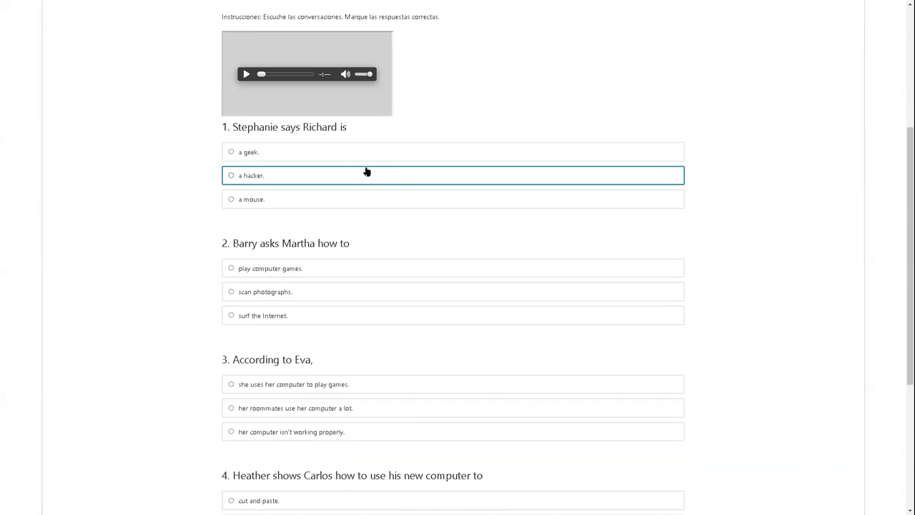
pyautogui.click(347, 152)
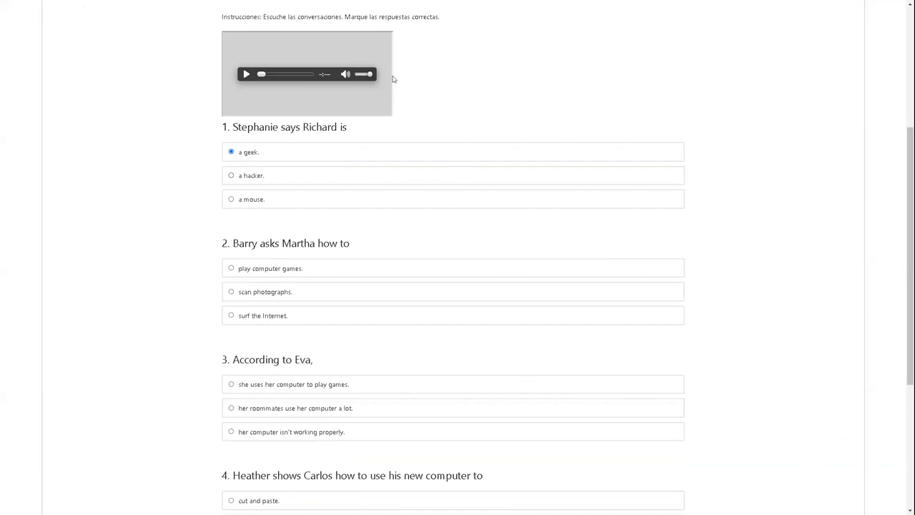
pyautogui.moveTo(386, 72)
pyautogui.scroll(-1, 350, 262)
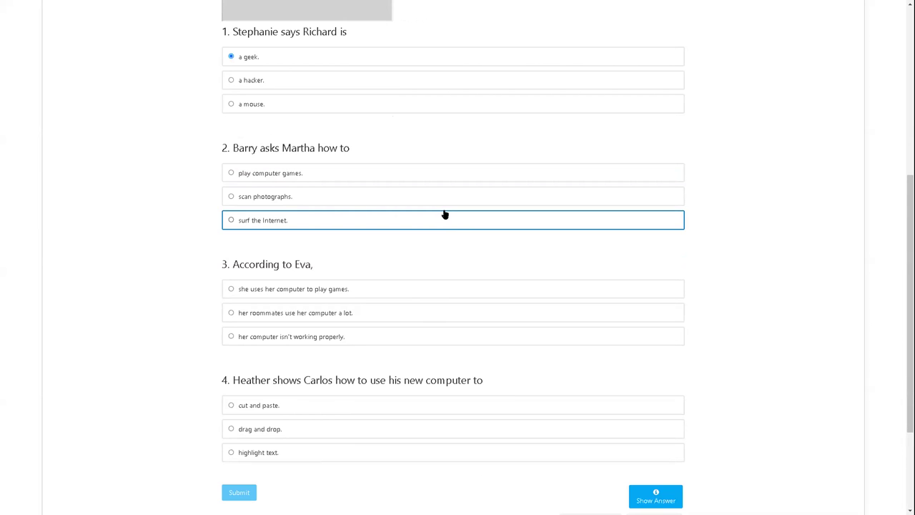
pyautogui.click(372, 195)
# - Enlarge the page and answer listening question 3 with "her roommates use her computer a lot."
pyautogui.scroll(-2, 400, 236)
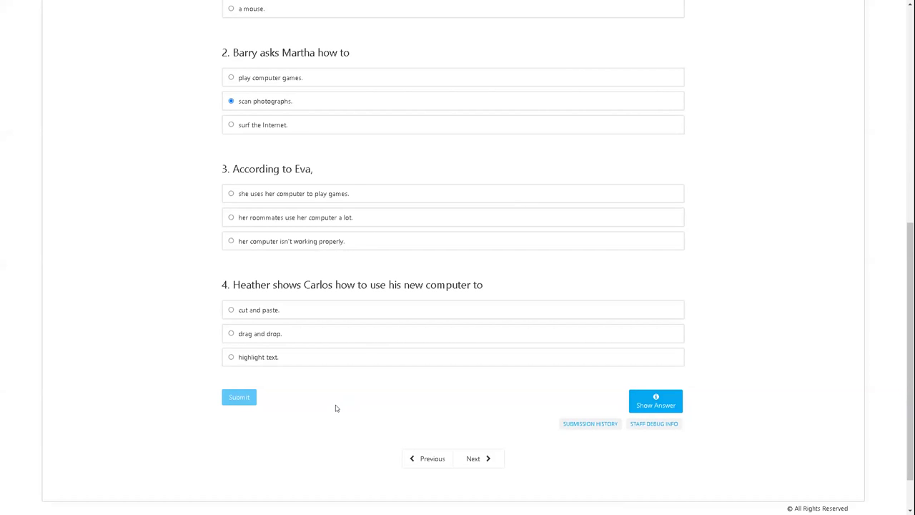
pyautogui.scroll(2, 598, 404)
pyautogui.scroll(3, 599, 405)
pyautogui.scroll(-4, 599, 404)
pyautogui.scroll(8, 600, 404)
pyautogui.scroll(-6, 599, 402)
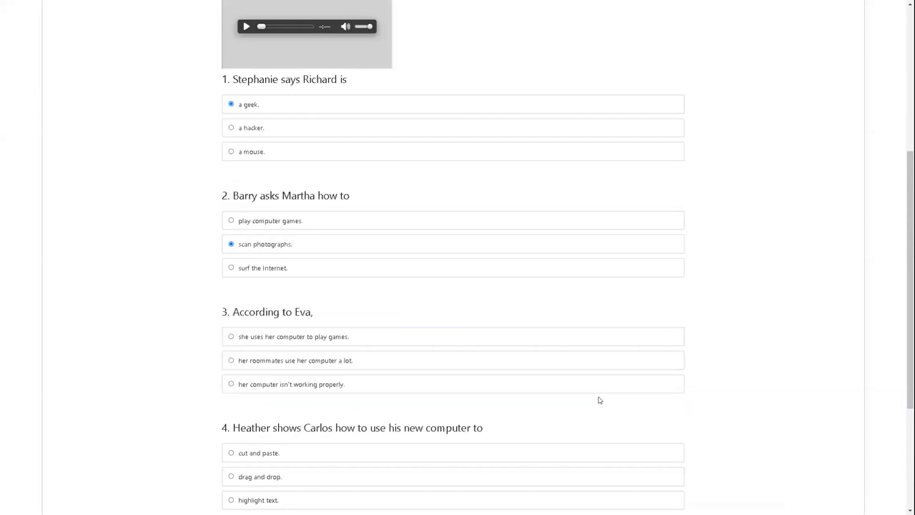
pyautogui.scroll(-3, 599, 400)
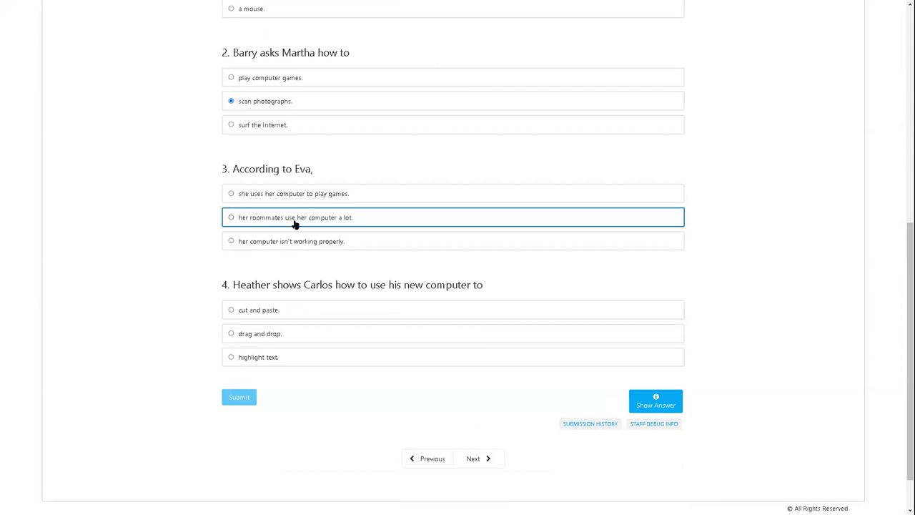
pyautogui.hotkey('ctrl', '+')
pyautogui.hotkey('ctrl', '+')
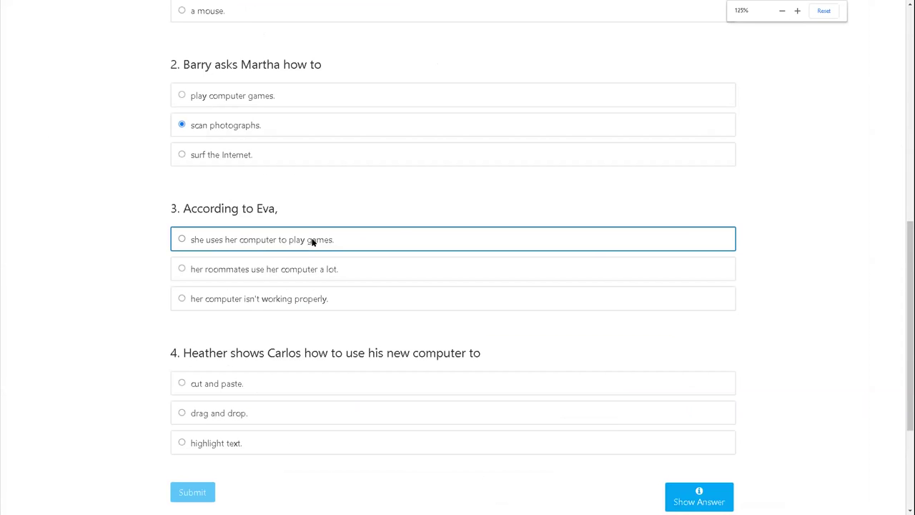
pyautogui.hotkey('ctrl', '+')
pyautogui.hotkey('ctrl', '+')
pyautogui.click(313, 266)
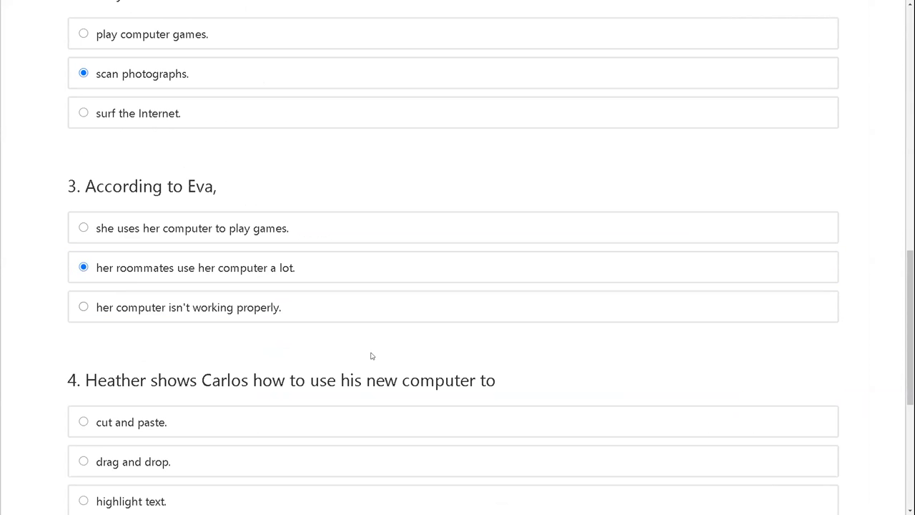
# - Answer listening question 4 with "highlight text." and submit the Listening exercise
pyautogui.scroll(-2, 373, 356)
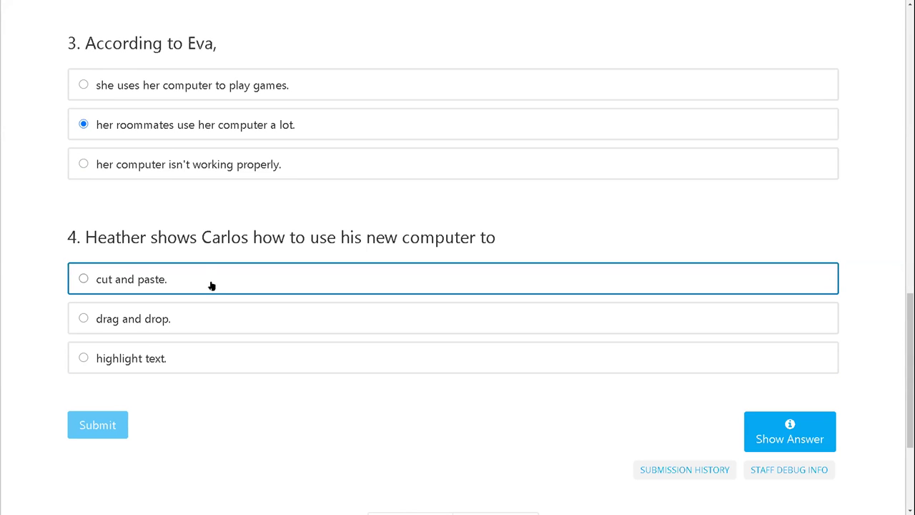
pyautogui.click(229, 329)
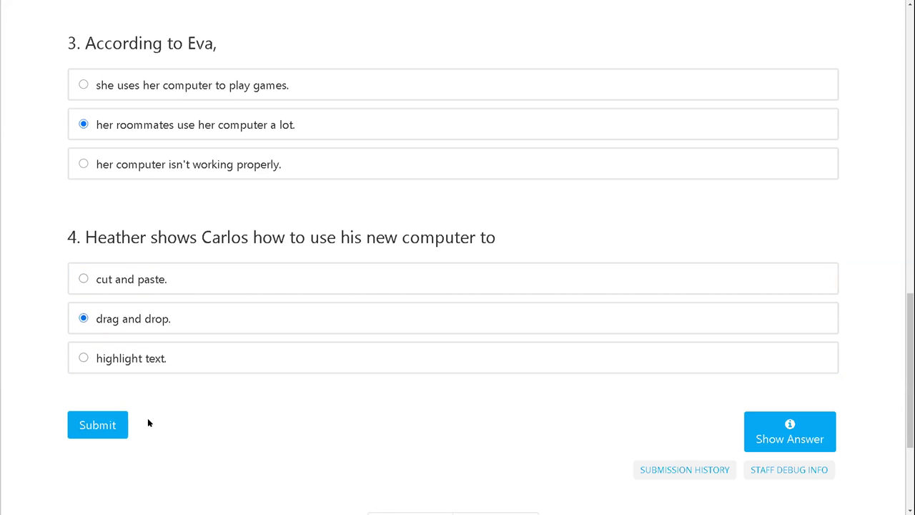
pyautogui.click(175, 369)
pyautogui.click(95, 429)
# - Go on to the next midterm exercise and look through its questions about the neighbors
pyautogui.scroll(-2, 600, 417)
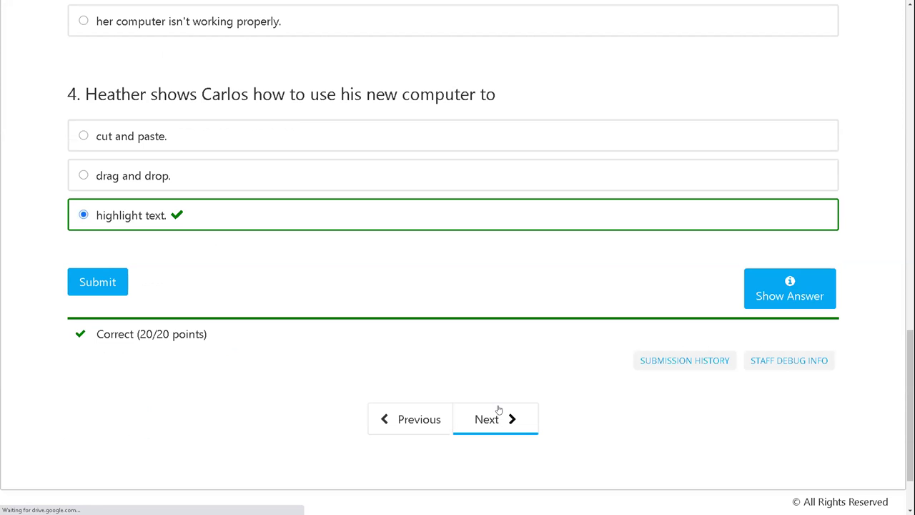
pyautogui.click(492, 417)
pyautogui.scroll(-5, 394, 375)
pyautogui.scroll(-4, 396, 367)
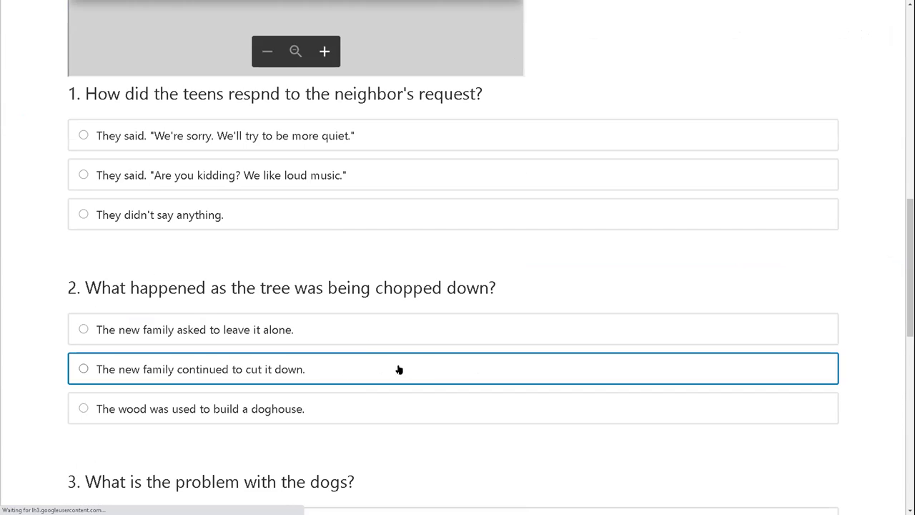
pyautogui.scroll(-6, 416, 368)
pyautogui.scroll(-2, 458, 357)
# - Answer question 1 about the teens' response to the neighbor's request with "They didn't say anything."
pyautogui.scroll(3, 552, 355)
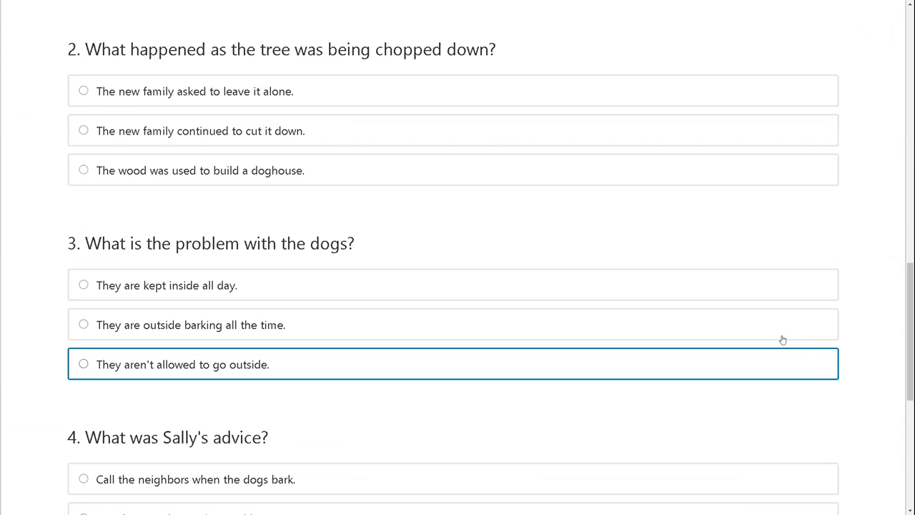
pyautogui.scroll(1, 783, 340)
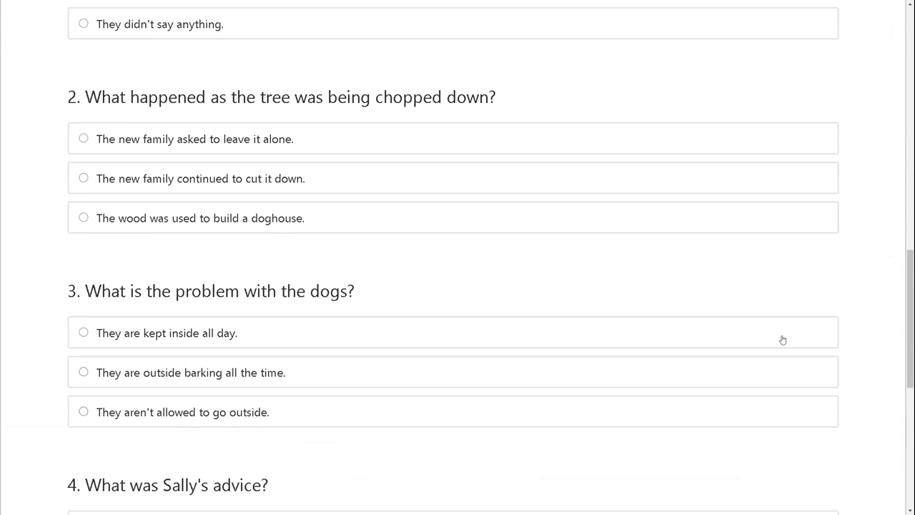
pyautogui.scroll(5, 215, 236)
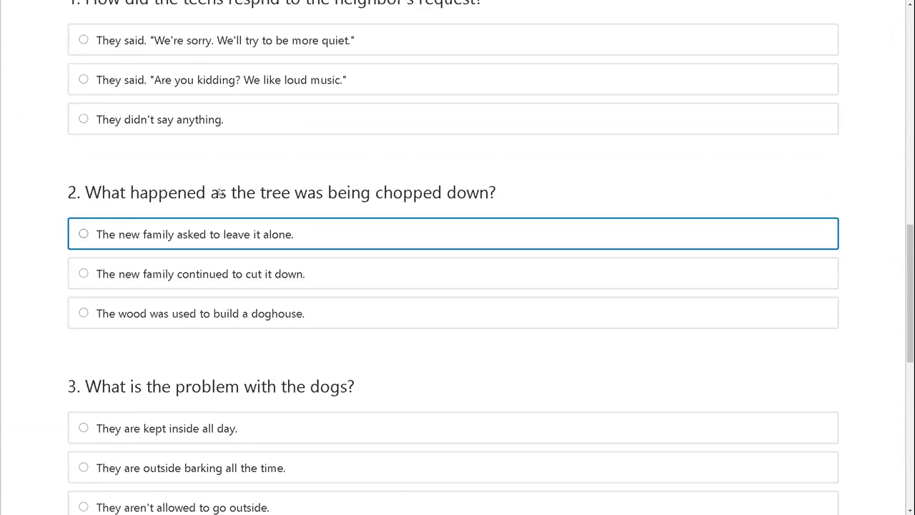
pyautogui.click(183, 313)
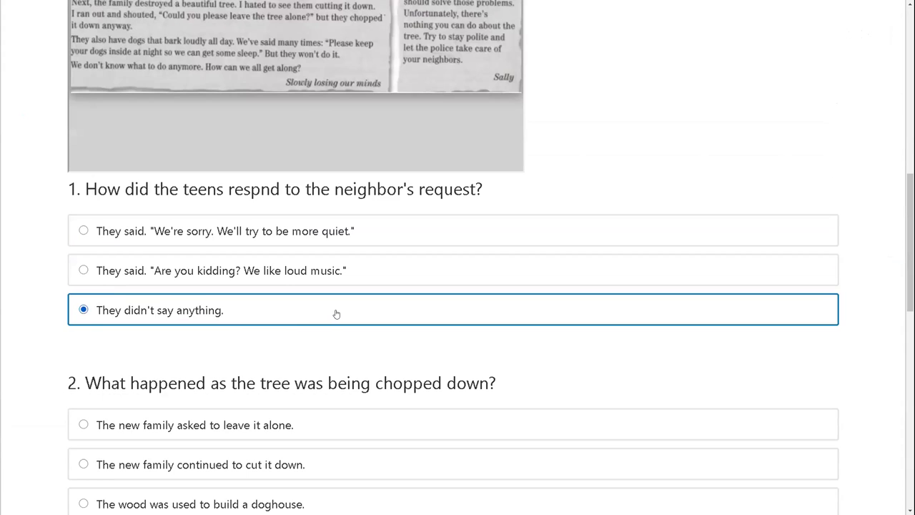
pyautogui.scroll(-2, 336, 314)
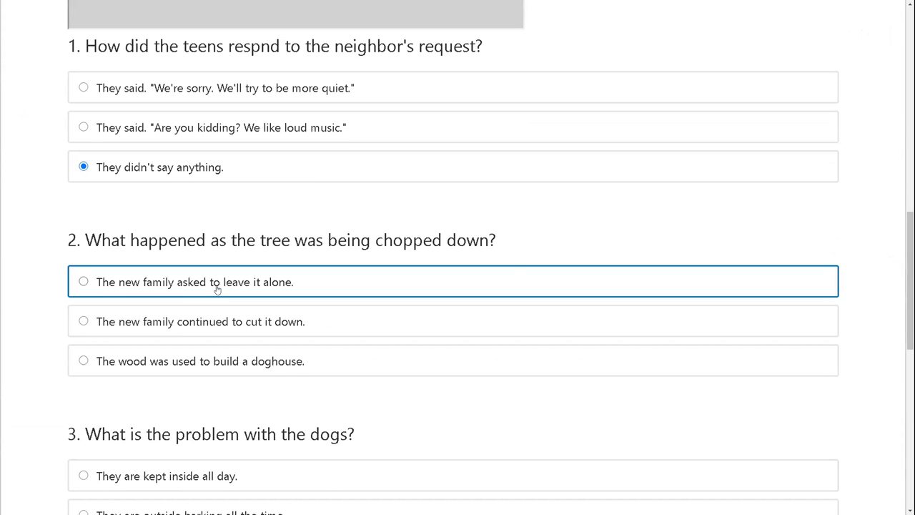
# - Answer question 2 with "The new family continued to cut it down." and question 3 with "They are outside barking all the time."
pyautogui.click(212, 332)
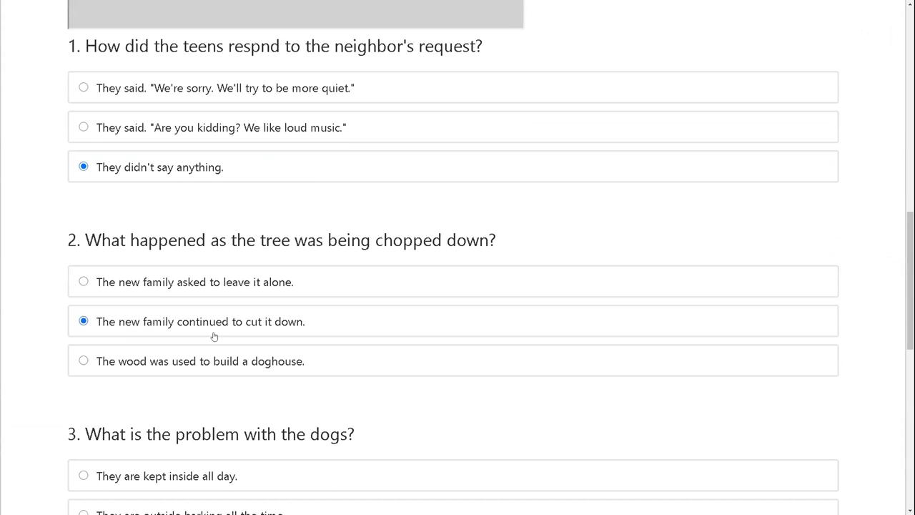
pyautogui.scroll(-3, 243, 332)
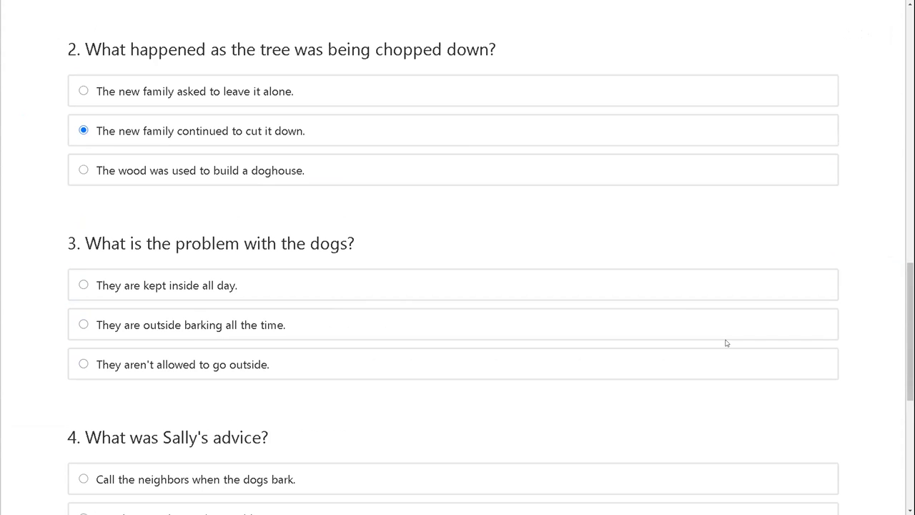
pyautogui.click(272, 330)
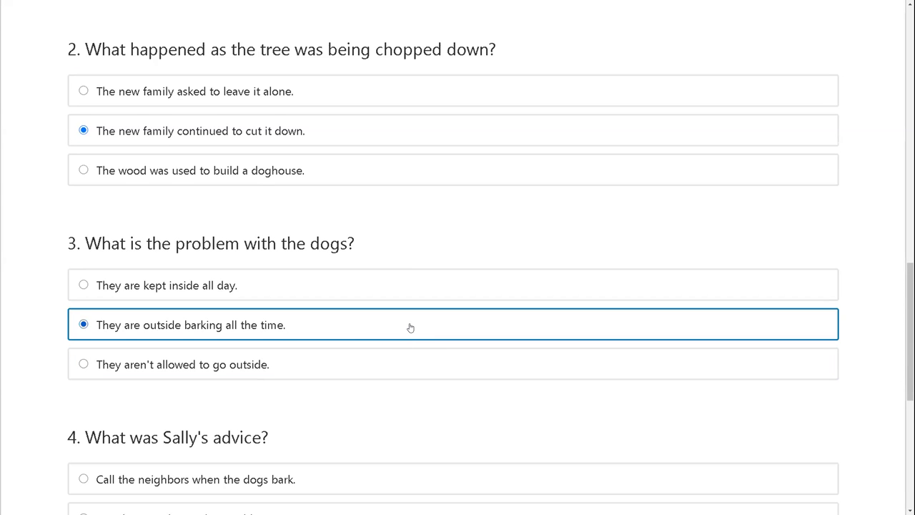
# - Answer question 4 about Sally's advice with "Let the police solve the problems." and submit the exercise
pyautogui.scroll(-3, 410, 327)
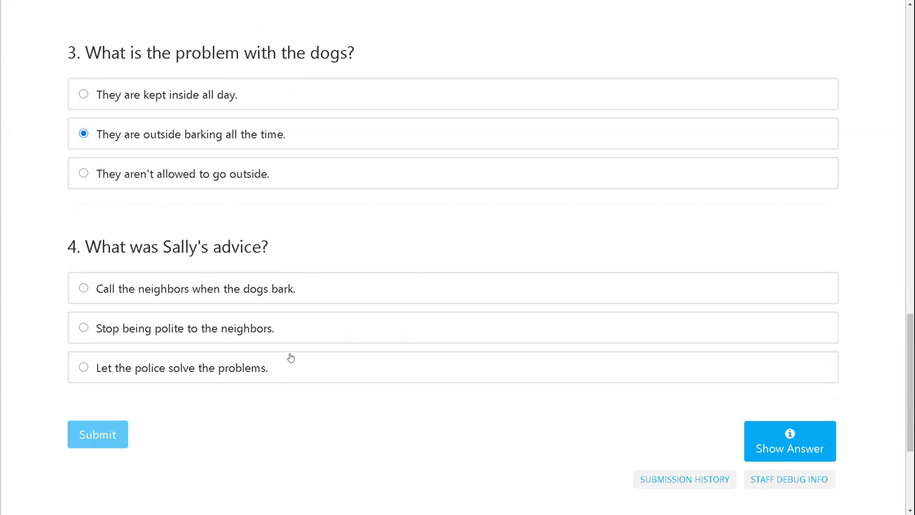
pyautogui.click(268, 369)
pyautogui.click(106, 446)
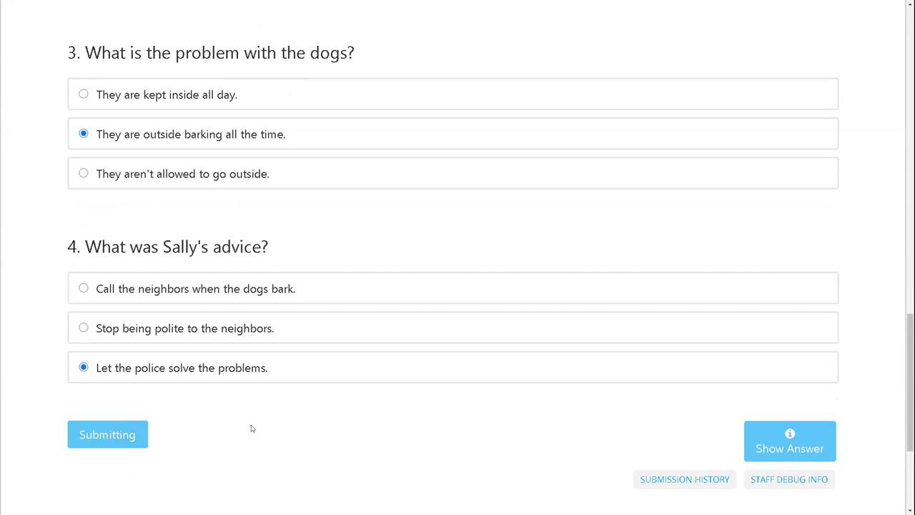
# - Go on to the Matching exercise and answer question 1 with "they might chat with each other on the Internet."
pyautogui.scroll(-3, 372, 398)
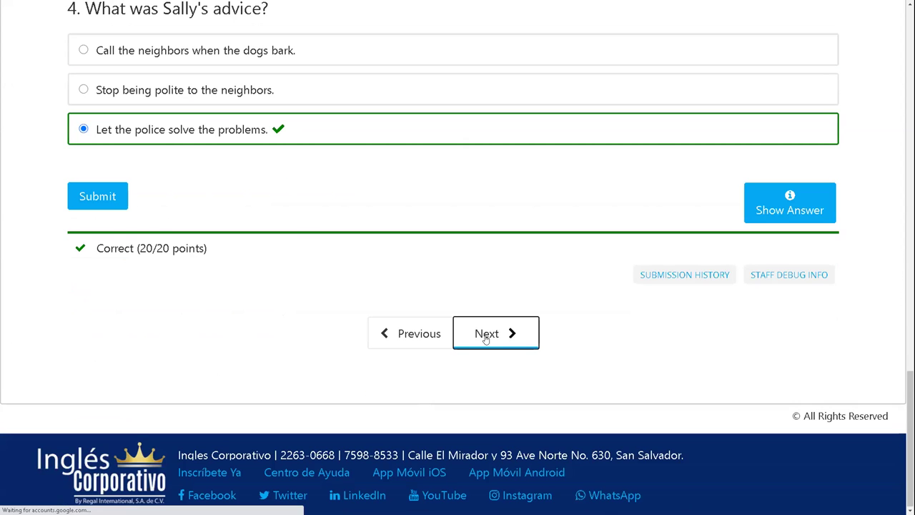
pyautogui.click(489, 337)
pyautogui.scroll(-5, 487, 339)
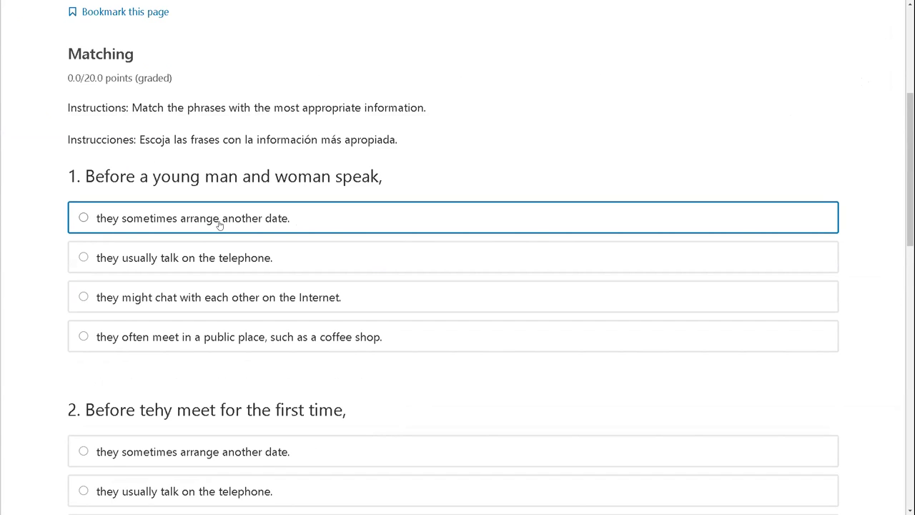
pyautogui.click(266, 304)
# - Answer Matching question 2 with "they usually talk on the telephone." and question 3 with "they often meet in a public place, such as a coffee shop."
pyautogui.scroll(-3, 349, 313)
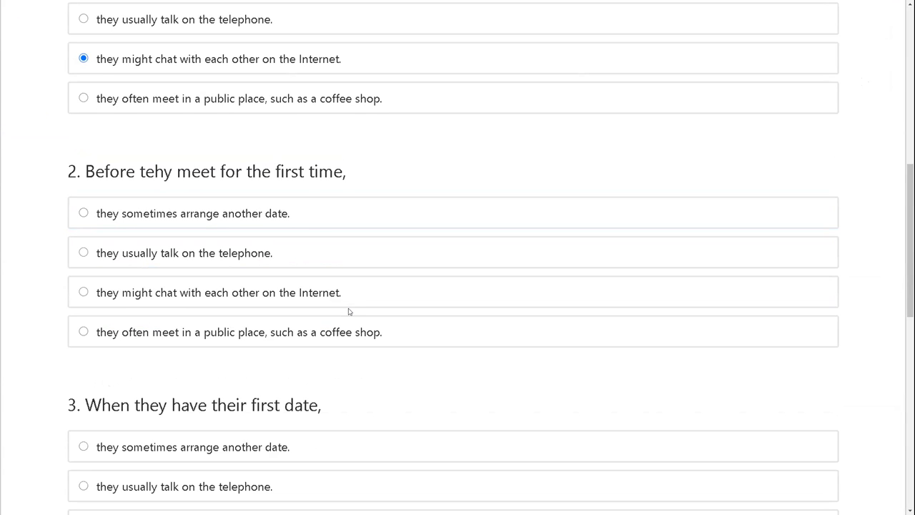
pyautogui.click(323, 261)
pyautogui.scroll(-3, 327, 268)
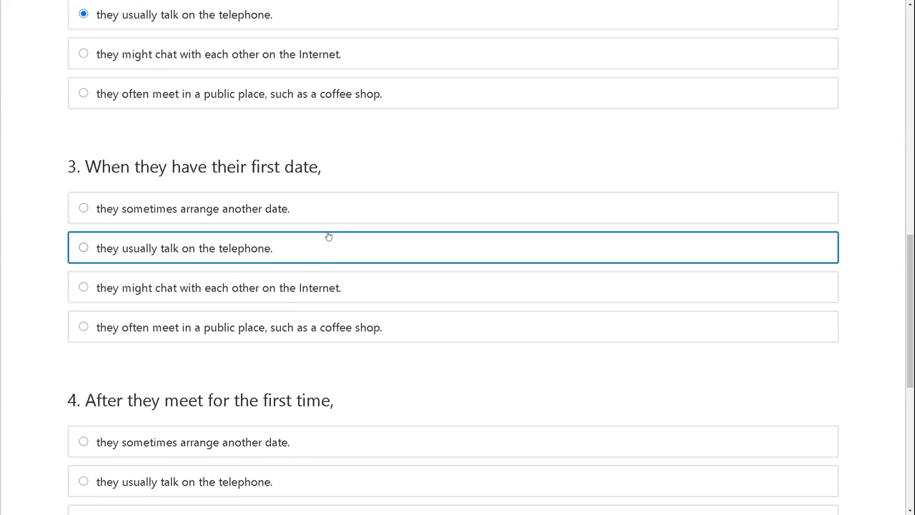
pyautogui.click(293, 329)
# - Shrink the page, answer question 4 with "they sometimes arrange another date." and submit the Matching exercise
pyautogui.scroll(-3, 323, 319)
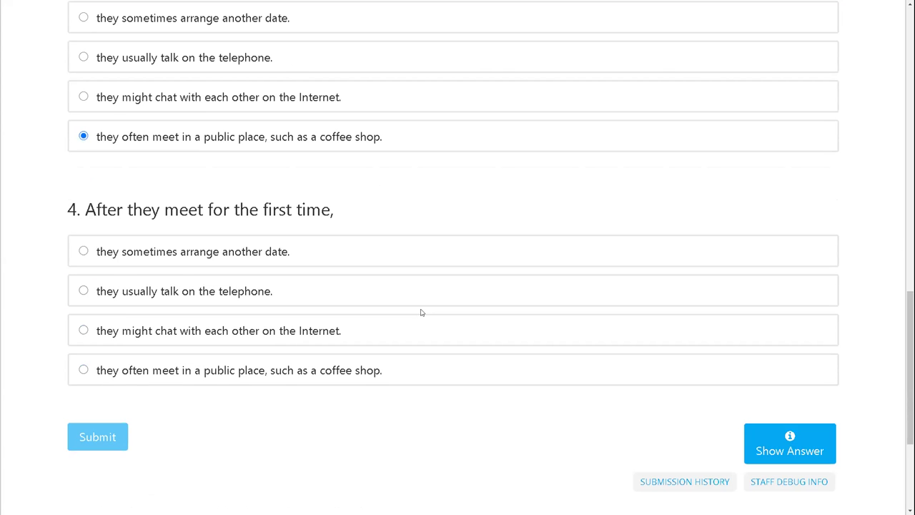
pyautogui.hotkey('ctrl', '-')
pyautogui.hotkey('ctrl', '-')
pyautogui.click(322, 201)
pyautogui.click(211, 336)
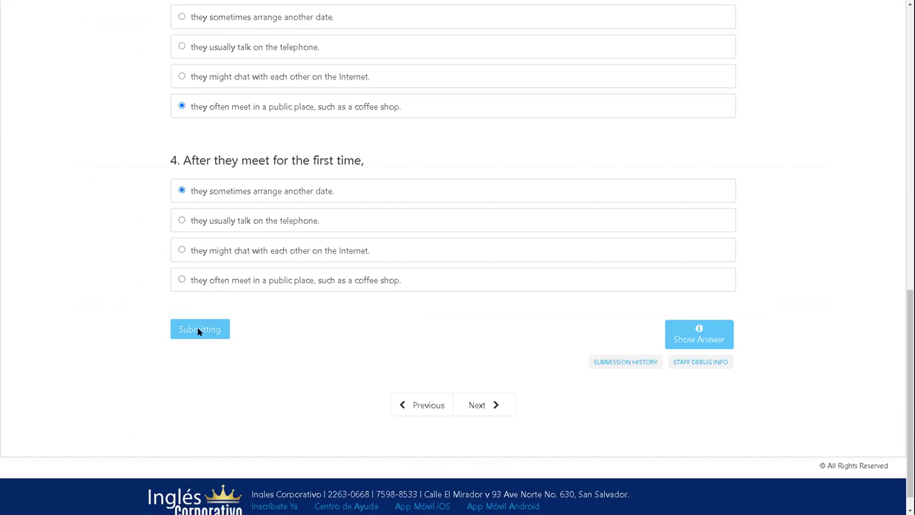
pyautogui.scroll(10, 452, 408)
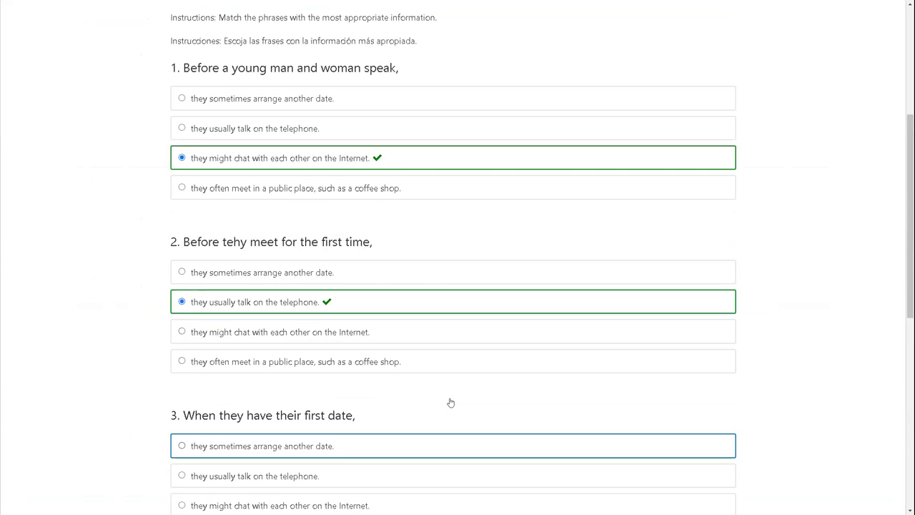